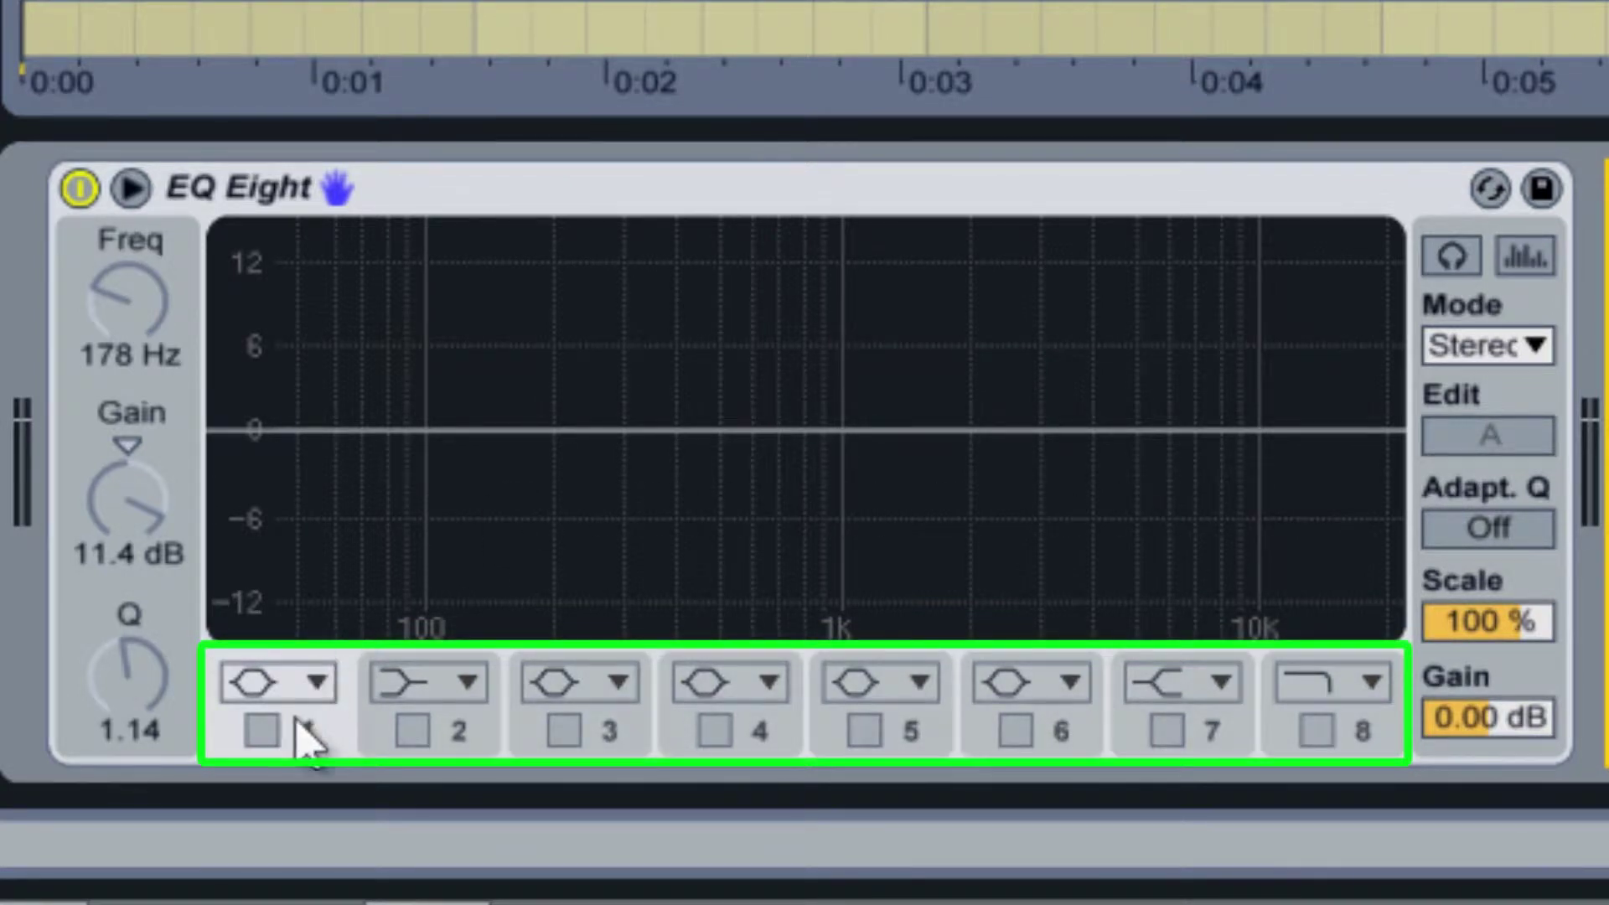
Switch on EQ Eight bands 1, 6 and 8, keeping band 8 as a low-pass filter.
click(262, 731)
click(1018, 736)
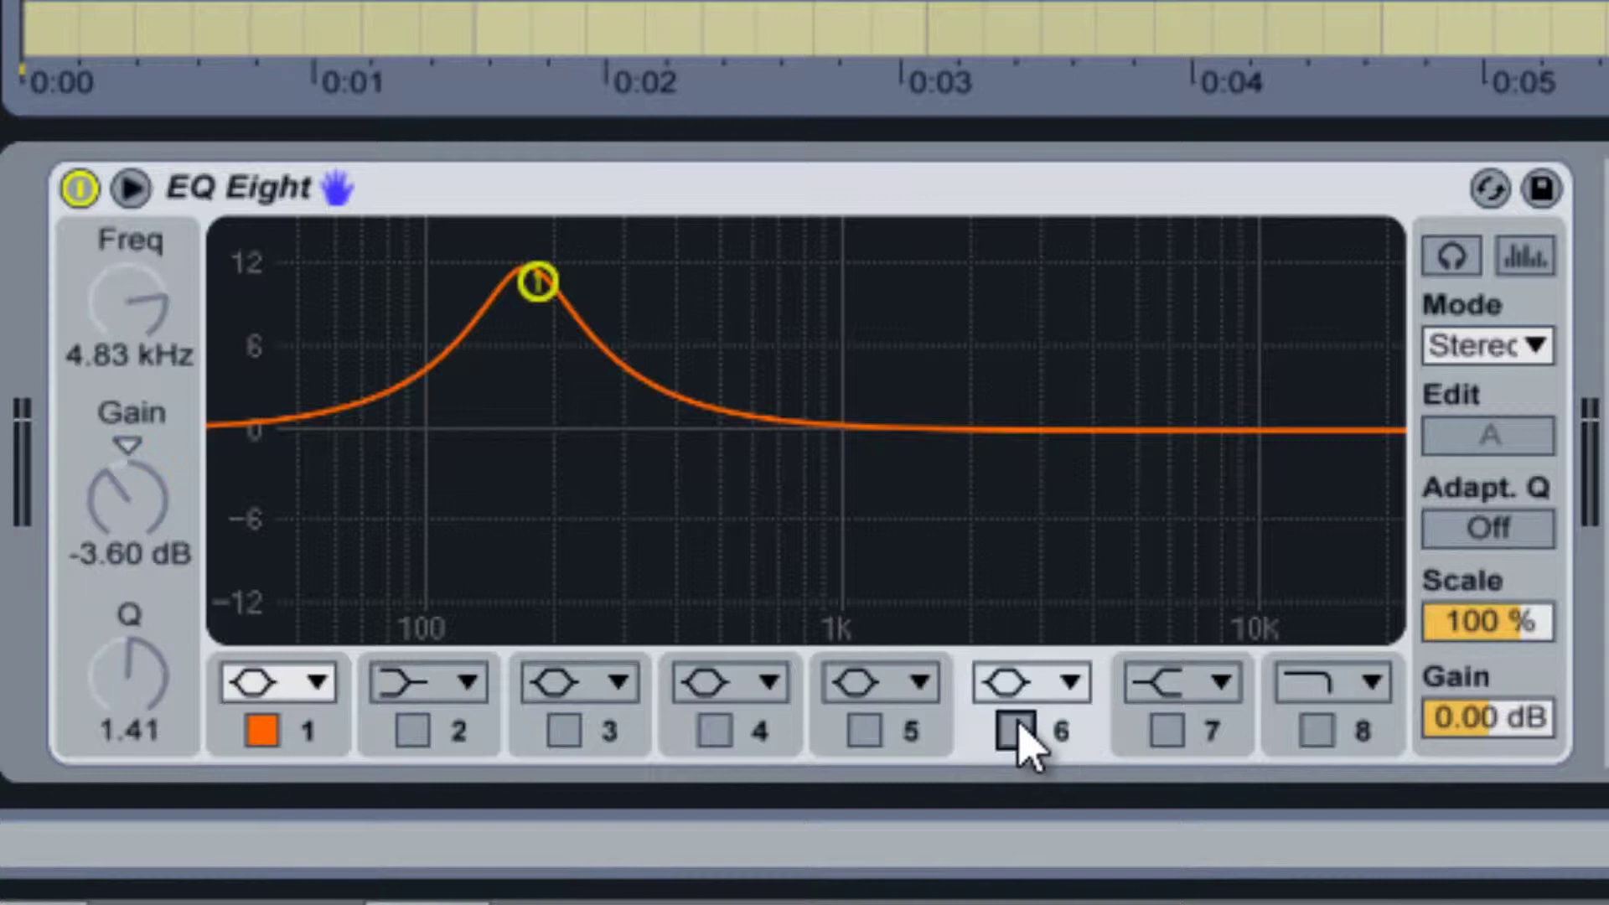
click(1316, 732)
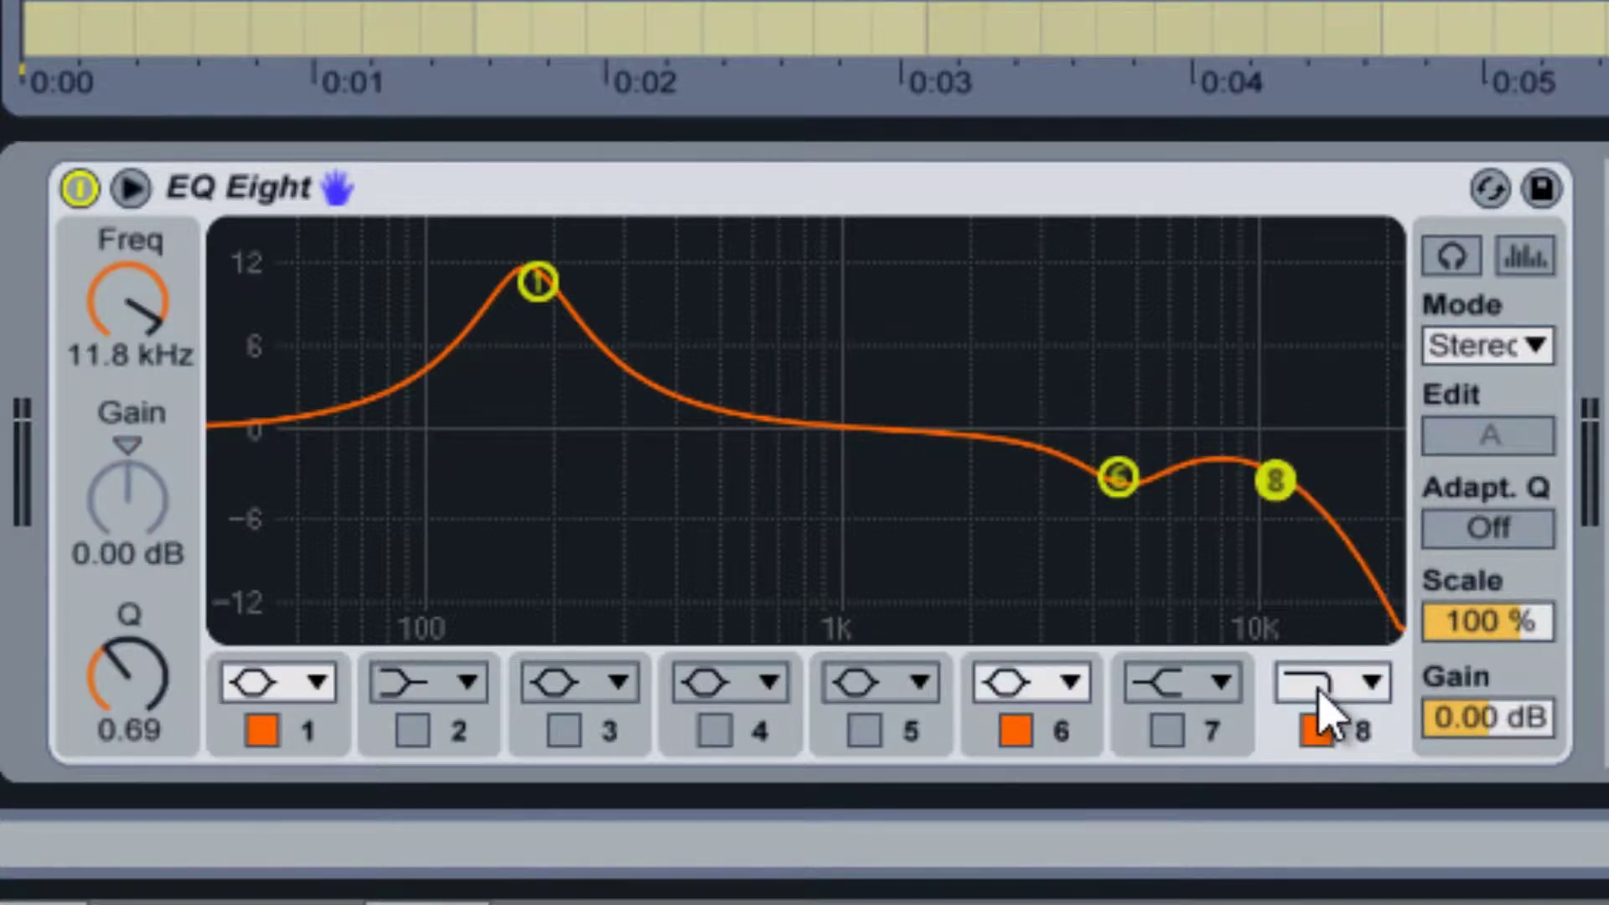
click(1321, 694)
click(1323, 697)
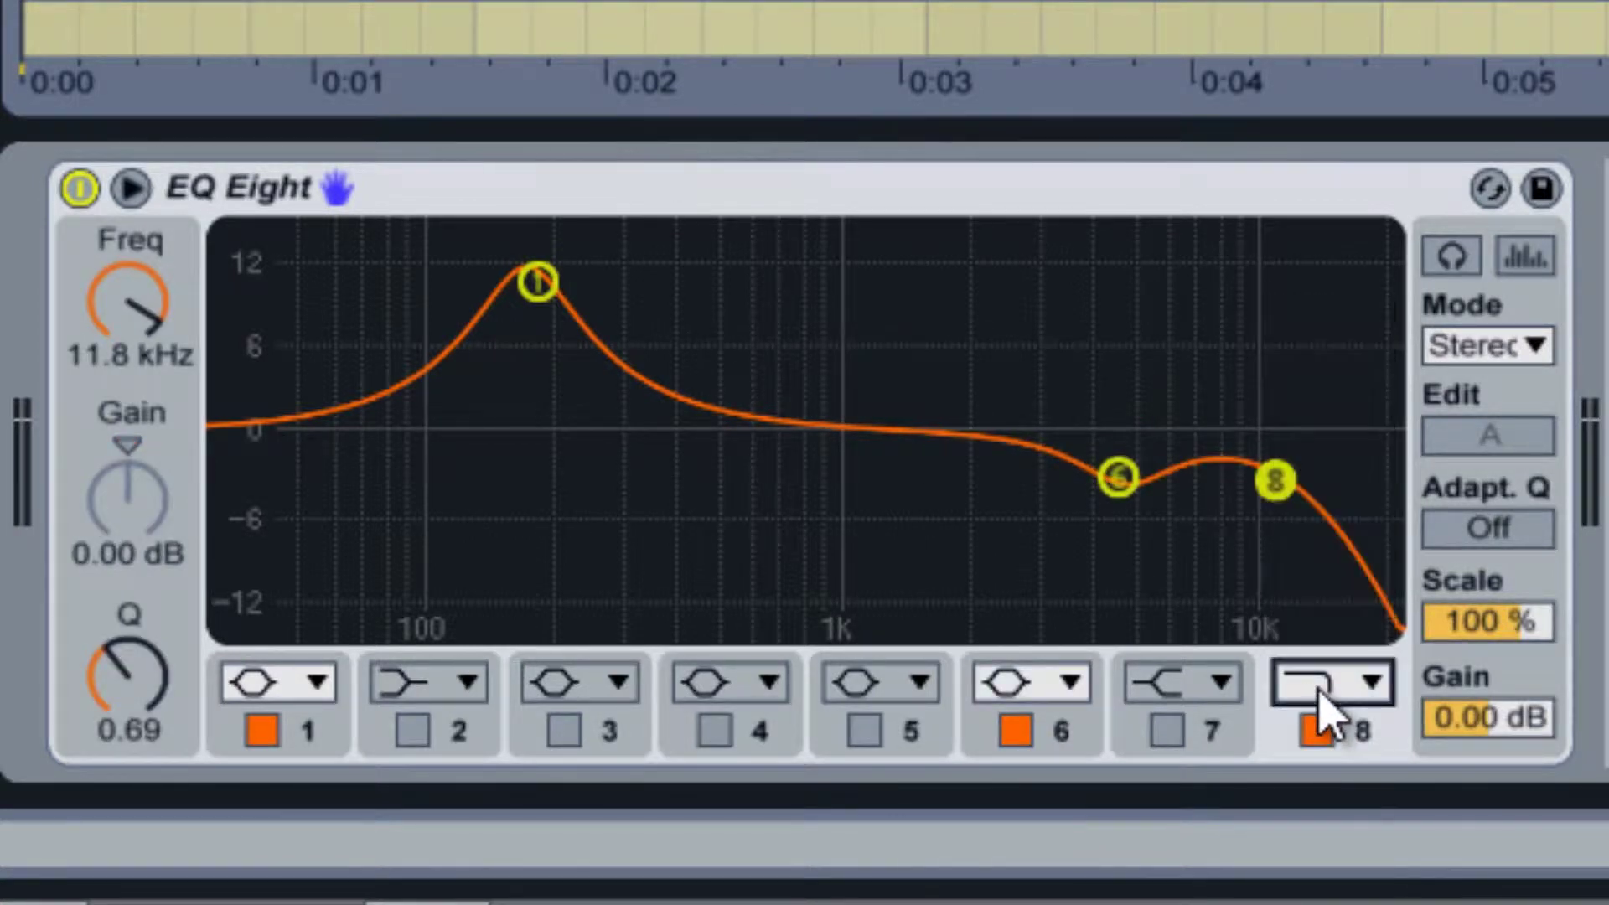
Try band 1 as a high-pass, low shelf, bell and notch filter.
click(325, 674)
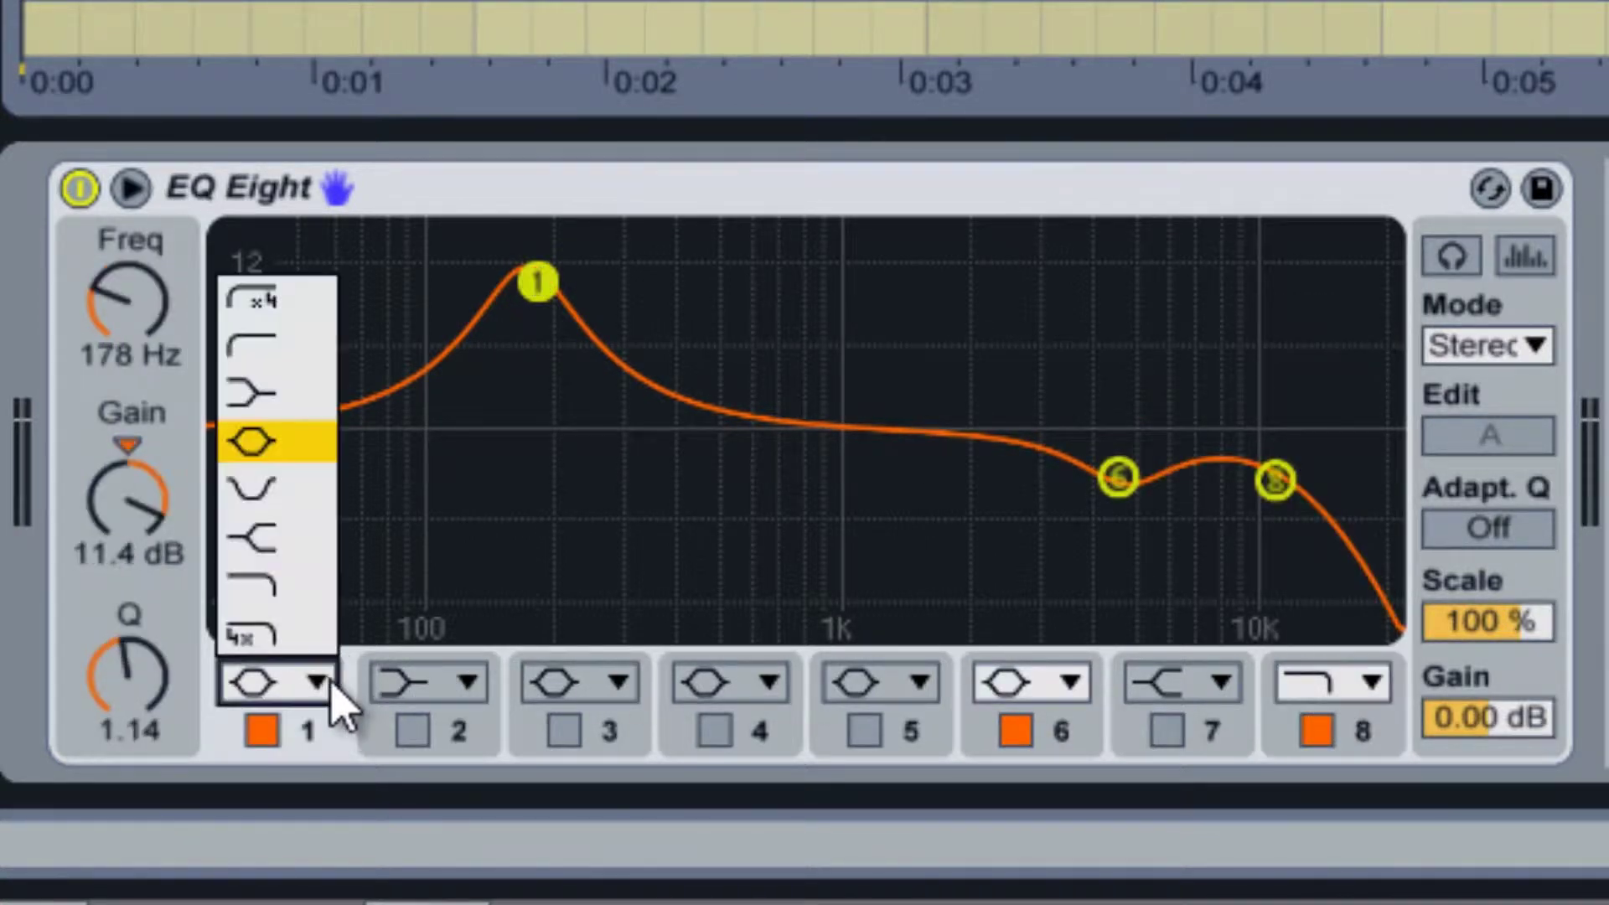
click(329, 369)
click(269, 675)
key(Escape)
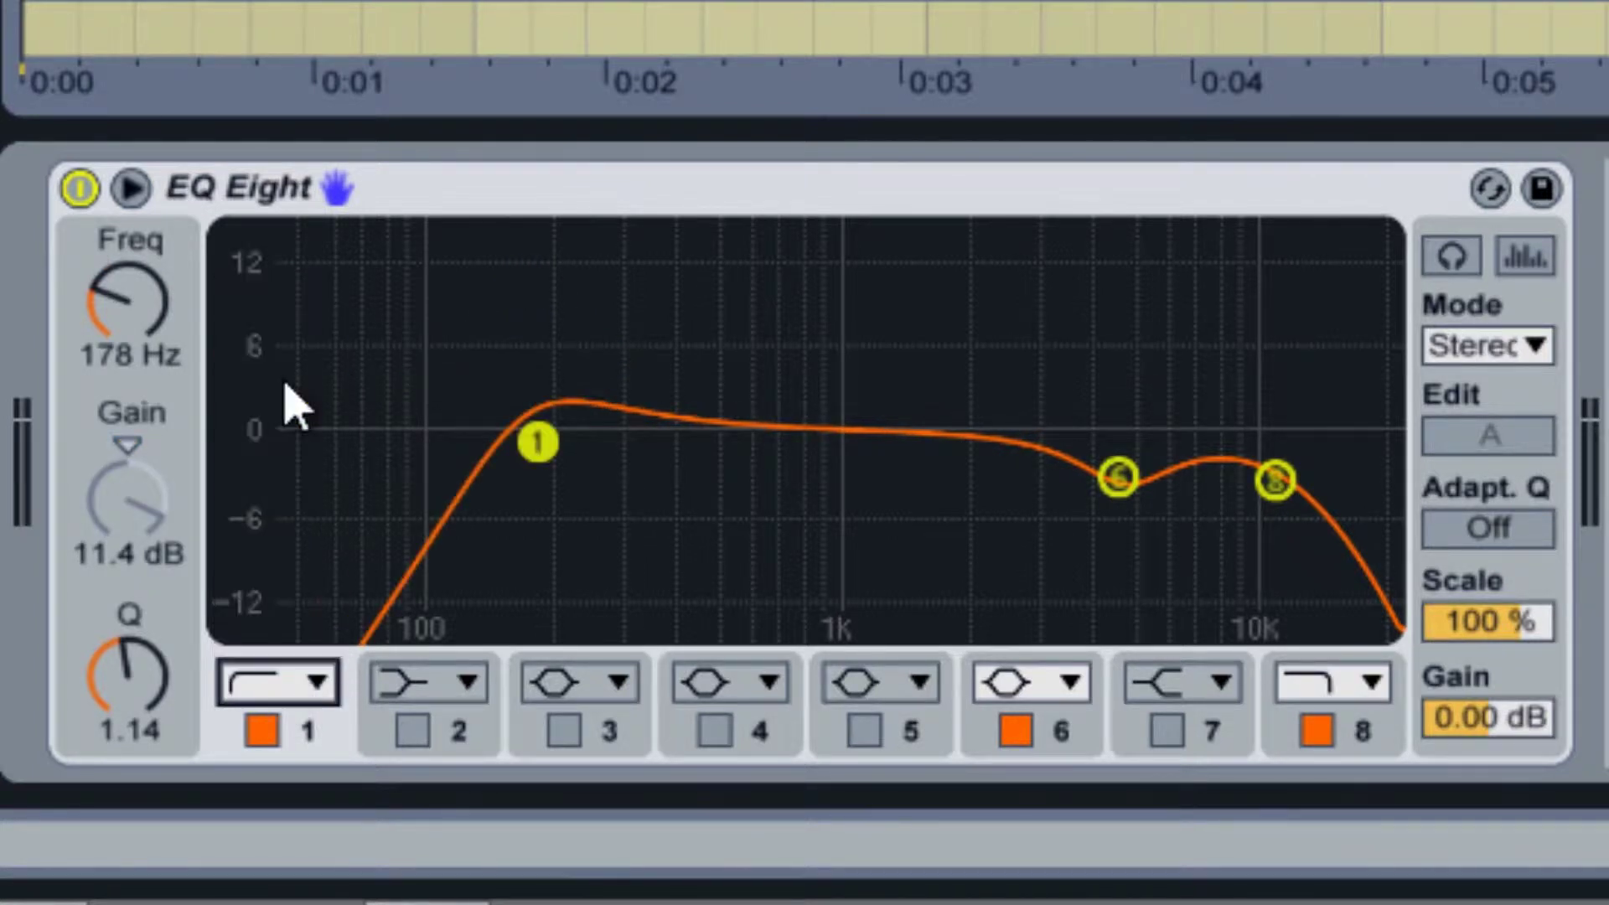
click(310, 692)
click(285, 457)
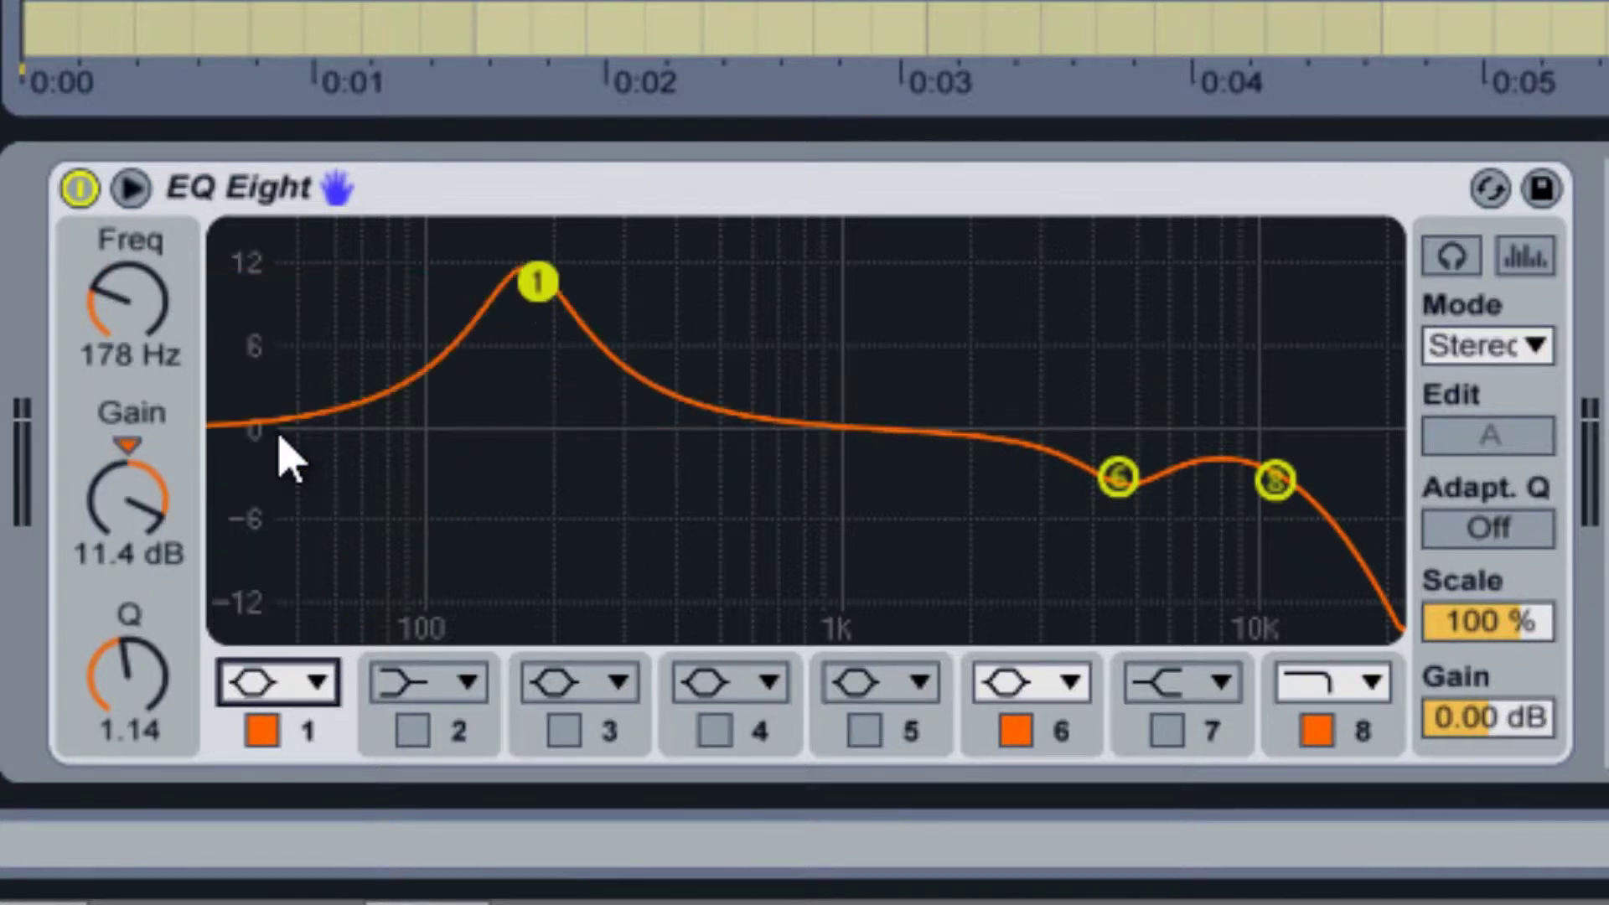
click(310, 684)
click(275, 538)
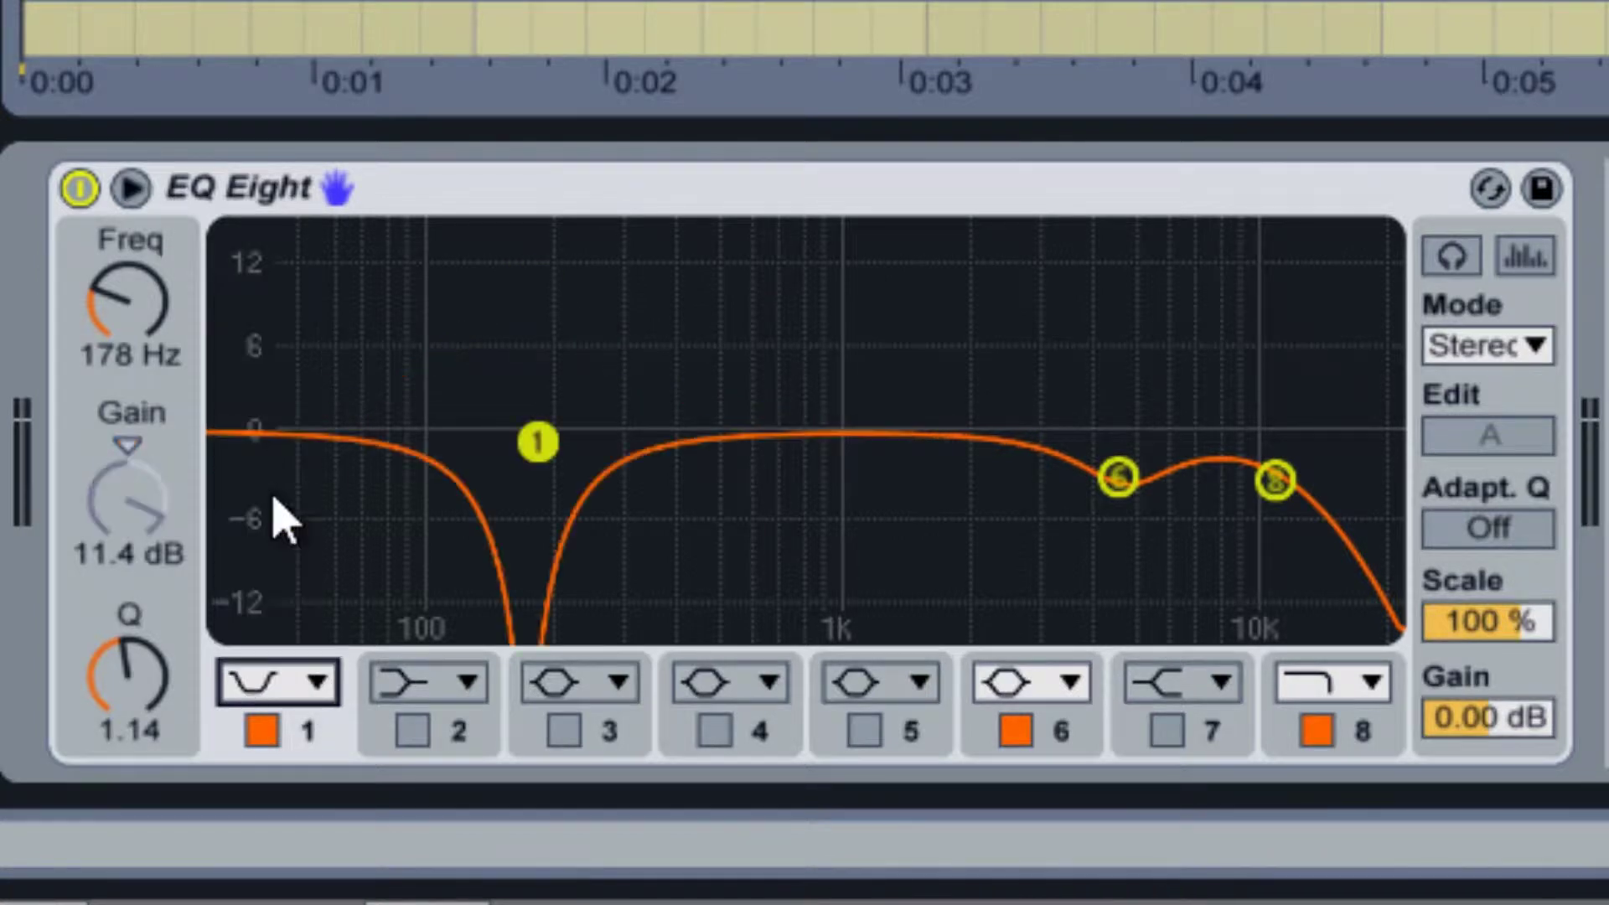
Try band 1 as low-pass, 4x low-pass, high-pass and 4x high-pass filters.
click(297, 681)
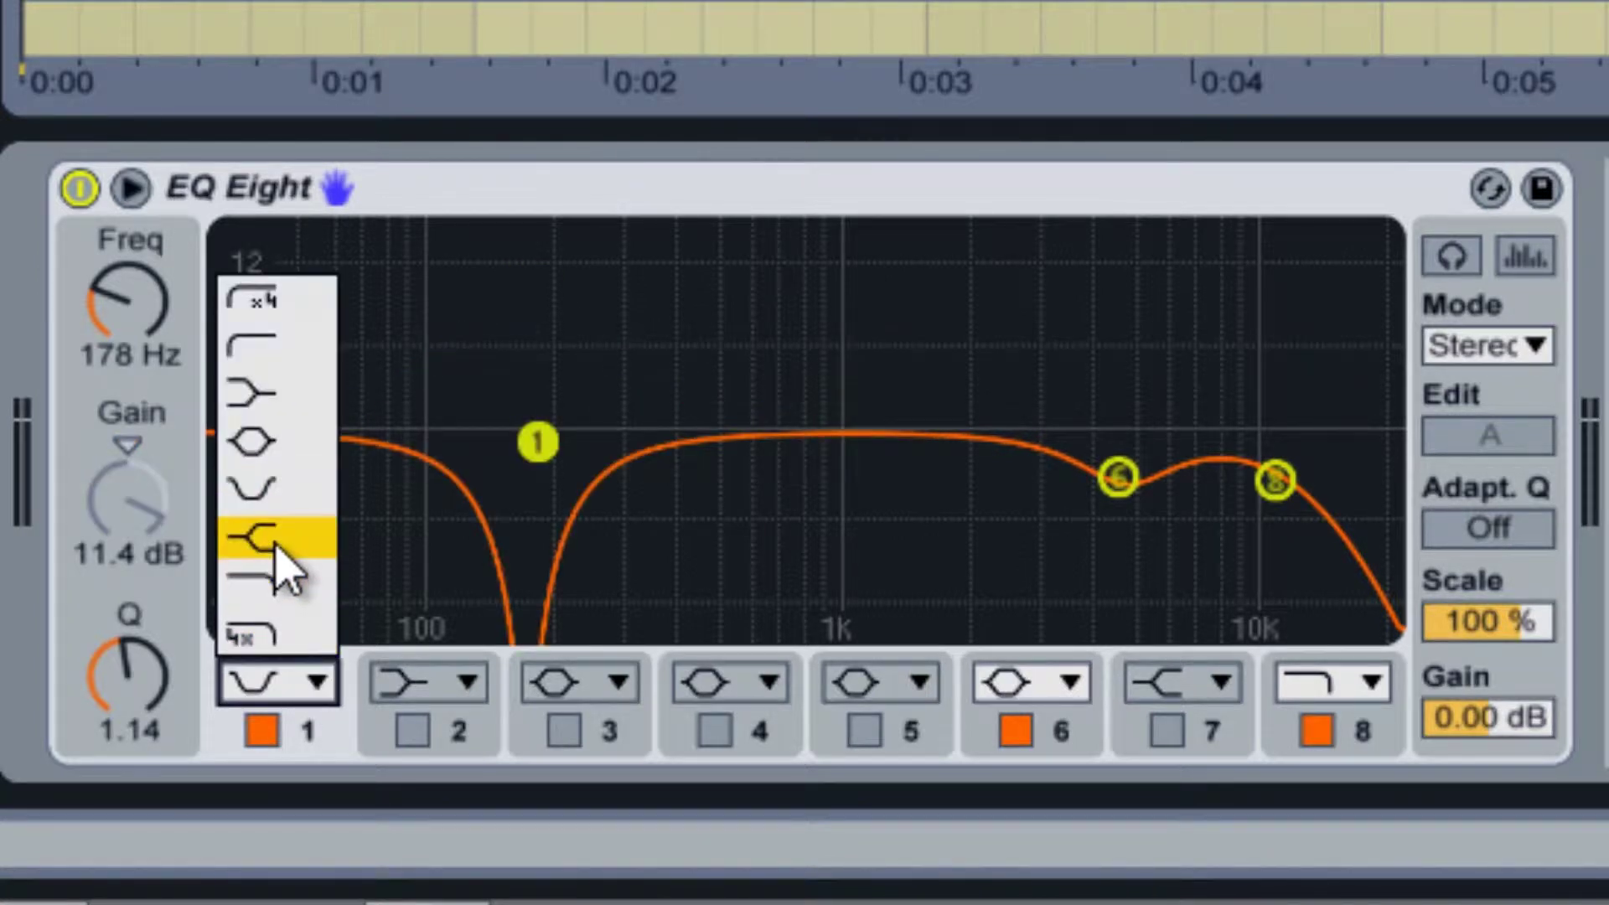
click(278, 578)
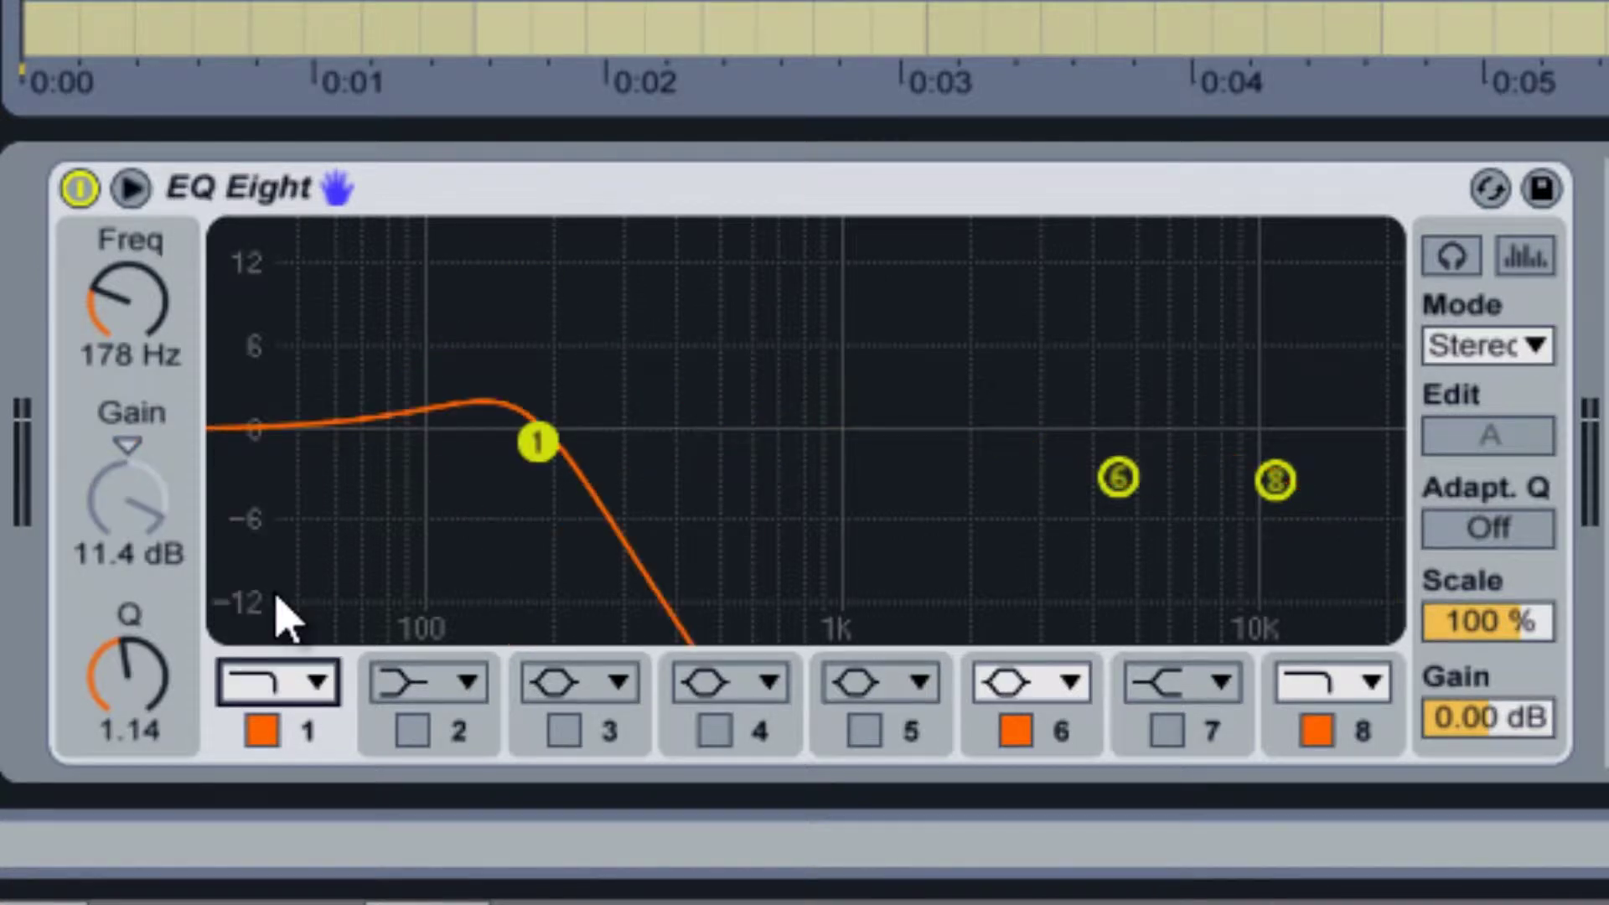
click(279, 698)
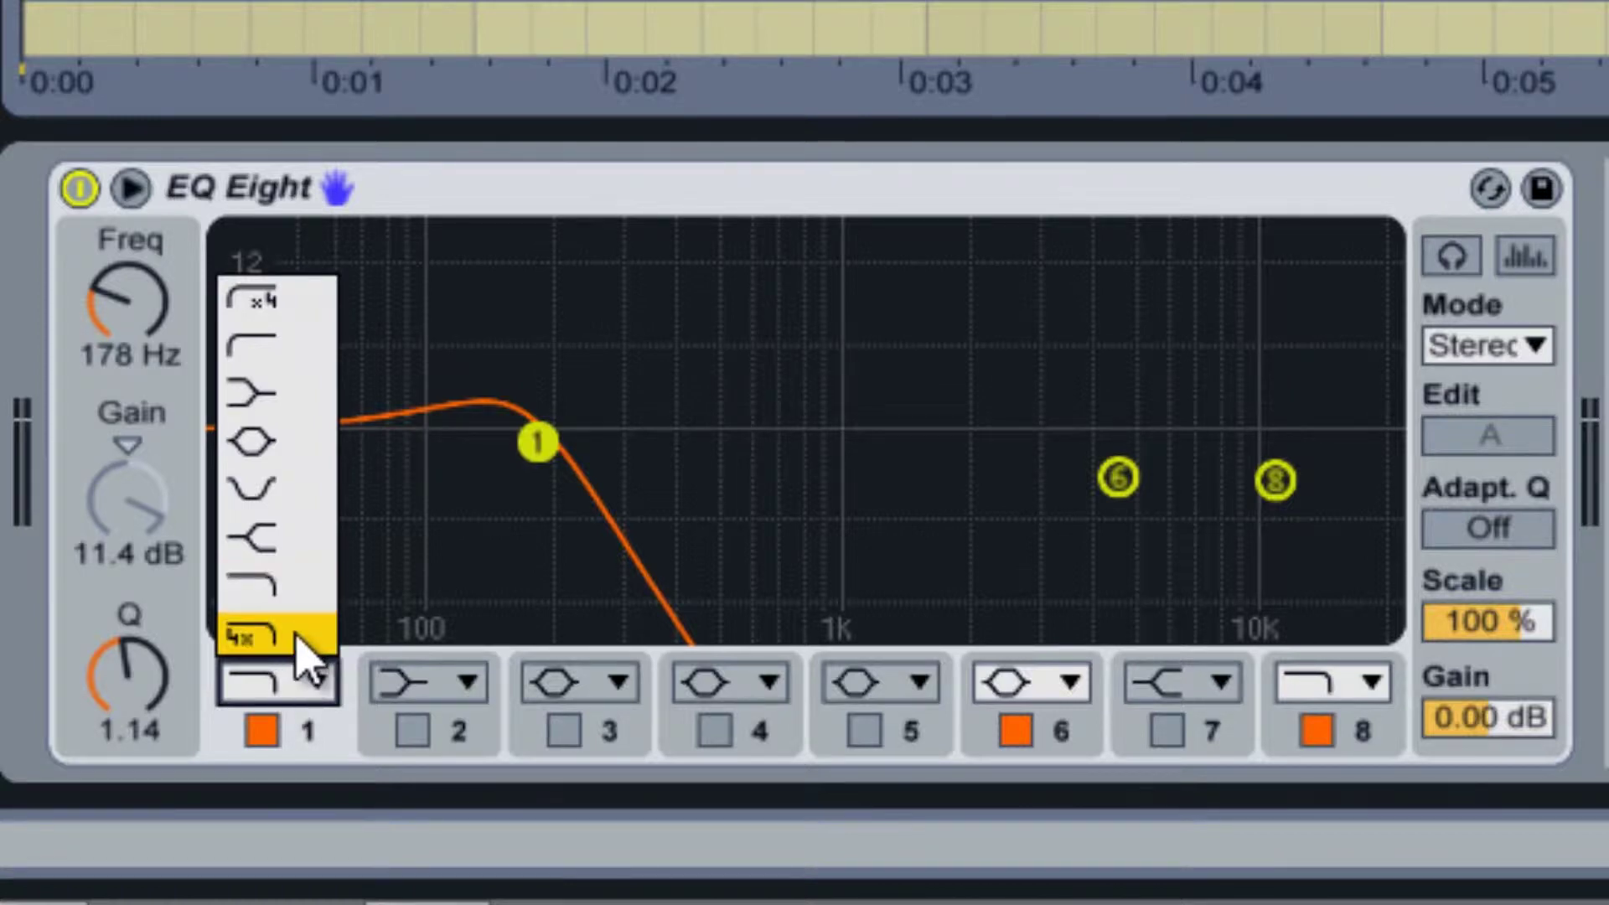
click(297, 639)
click(316, 680)
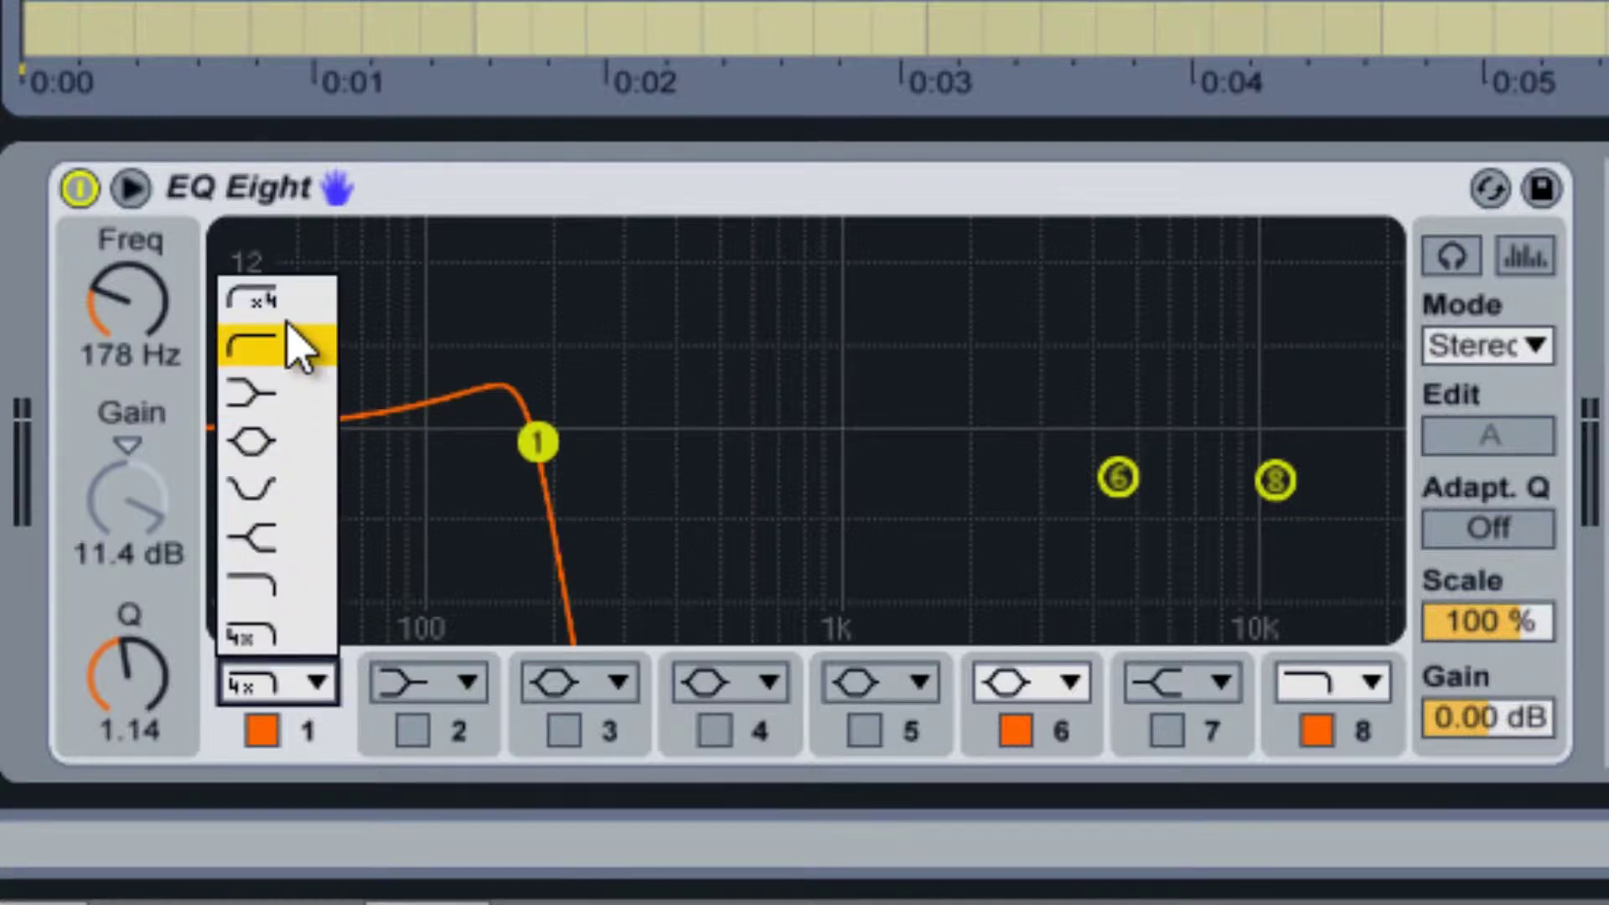
click(293, 343)
click(295, 687)
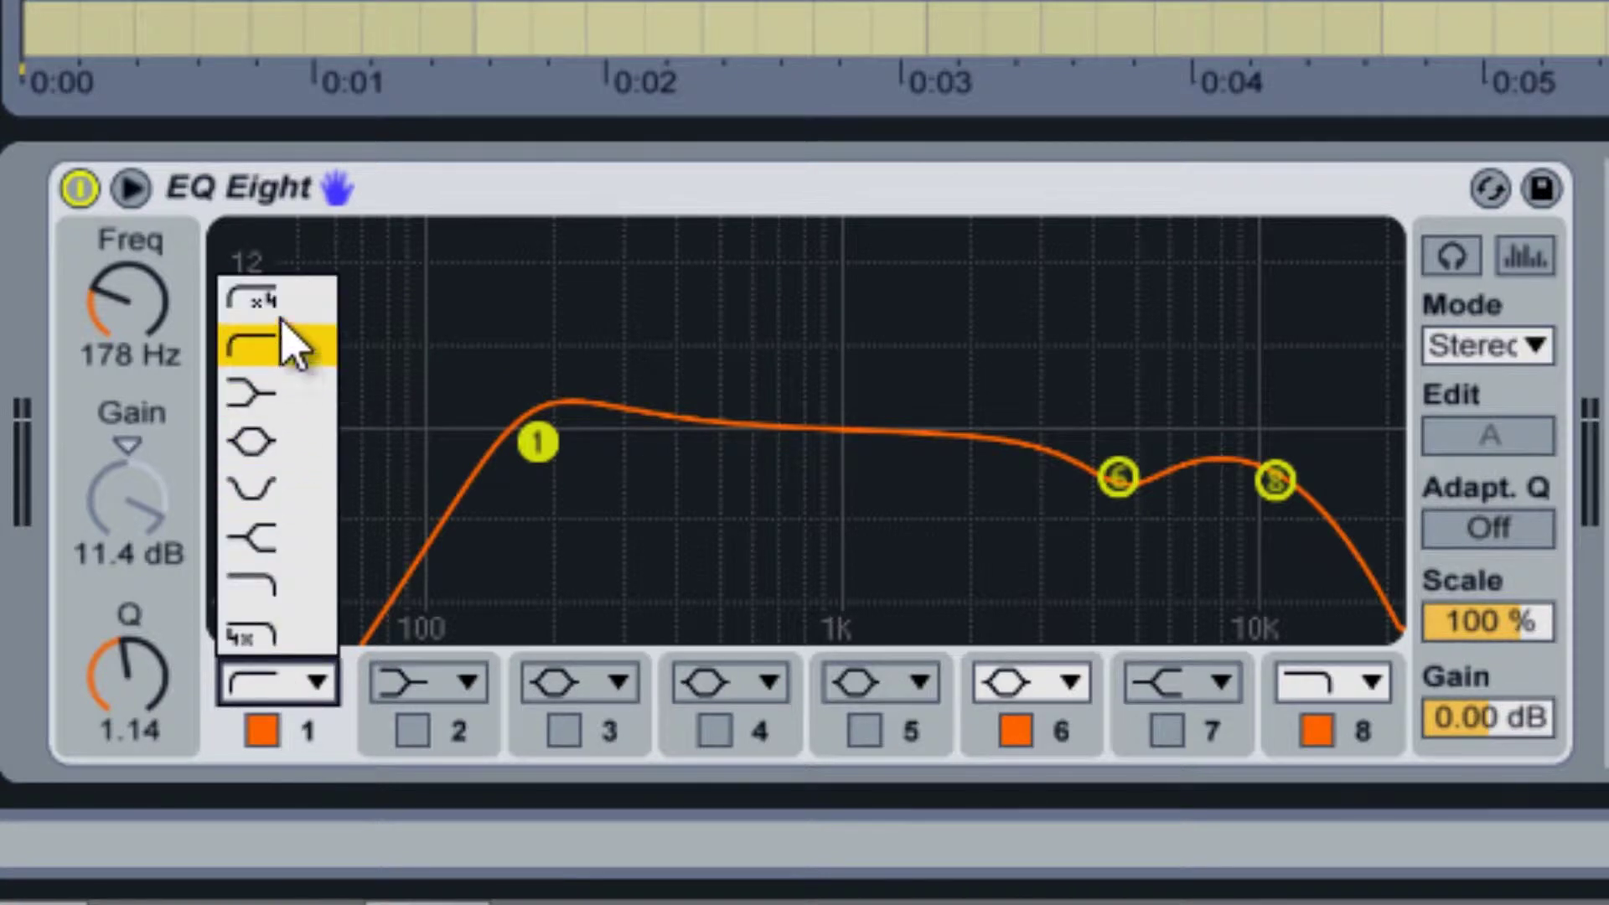
click(285, 308)
click(316, 682)
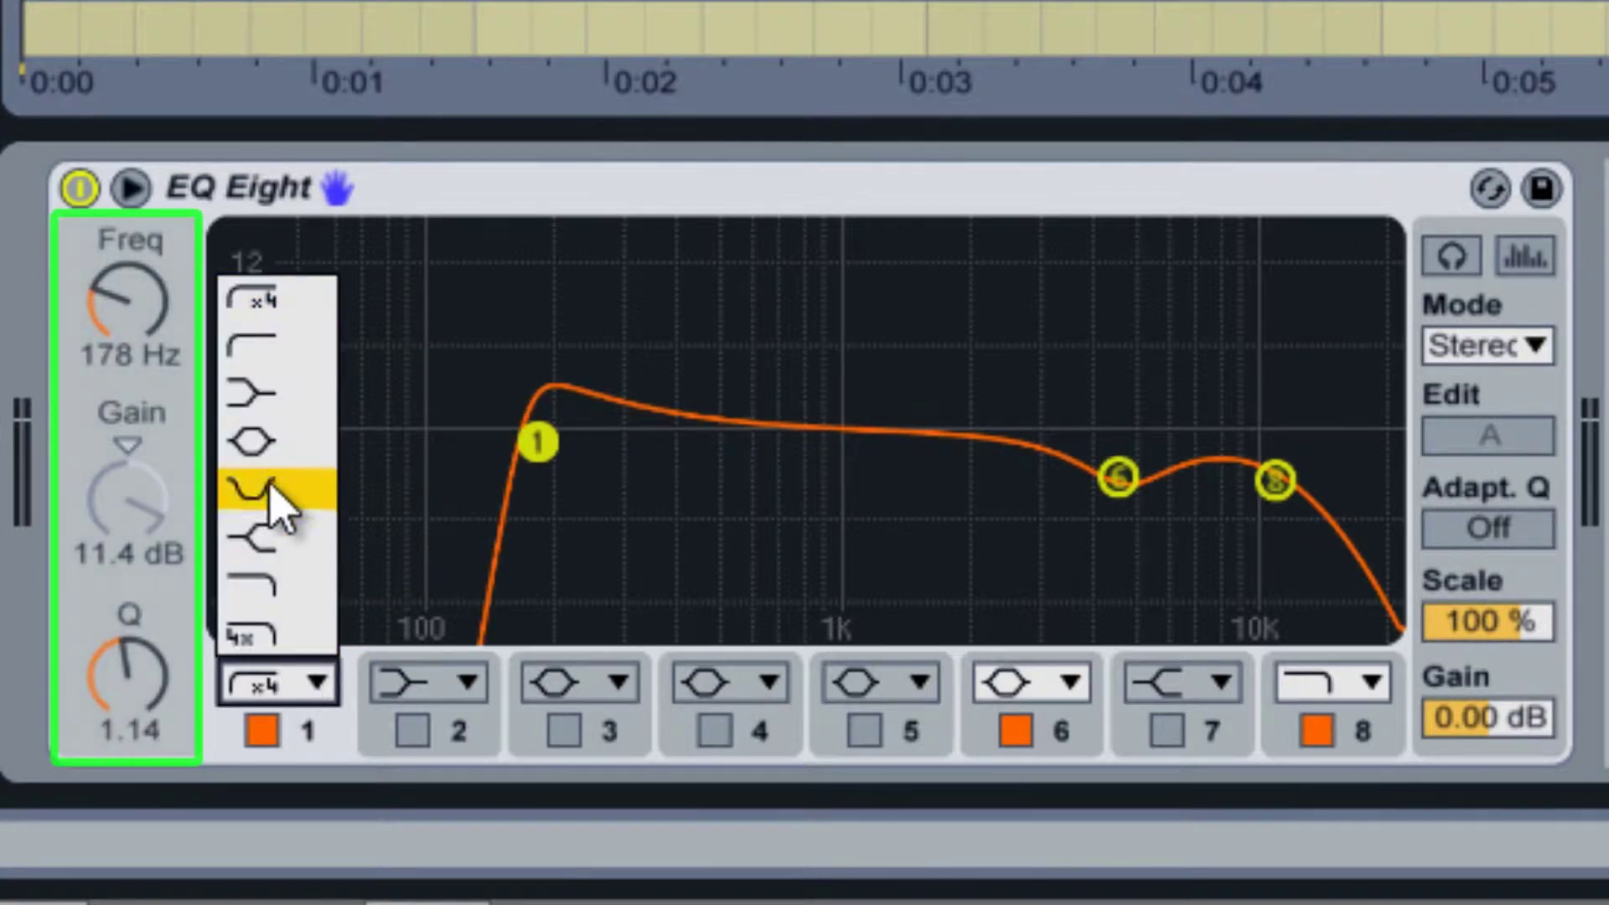
During playback, set band 1's bell to 244 Hz, Q 1.79 and 9.29 dB gain.
click(287, 478)
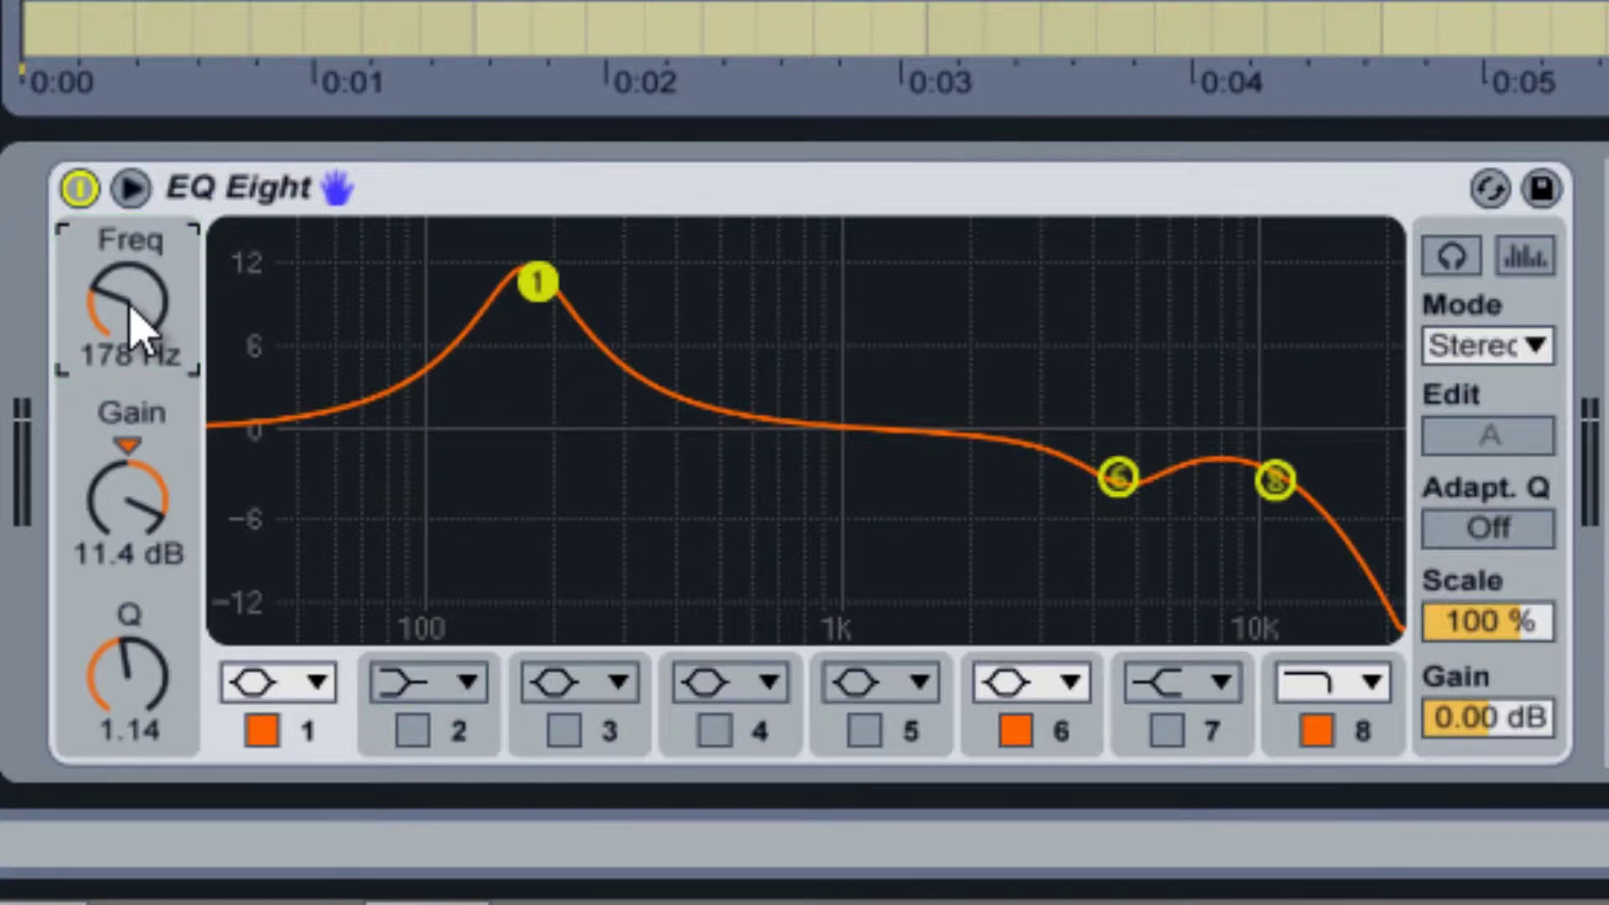
drag(134, 323, 131, 308)
key(space)
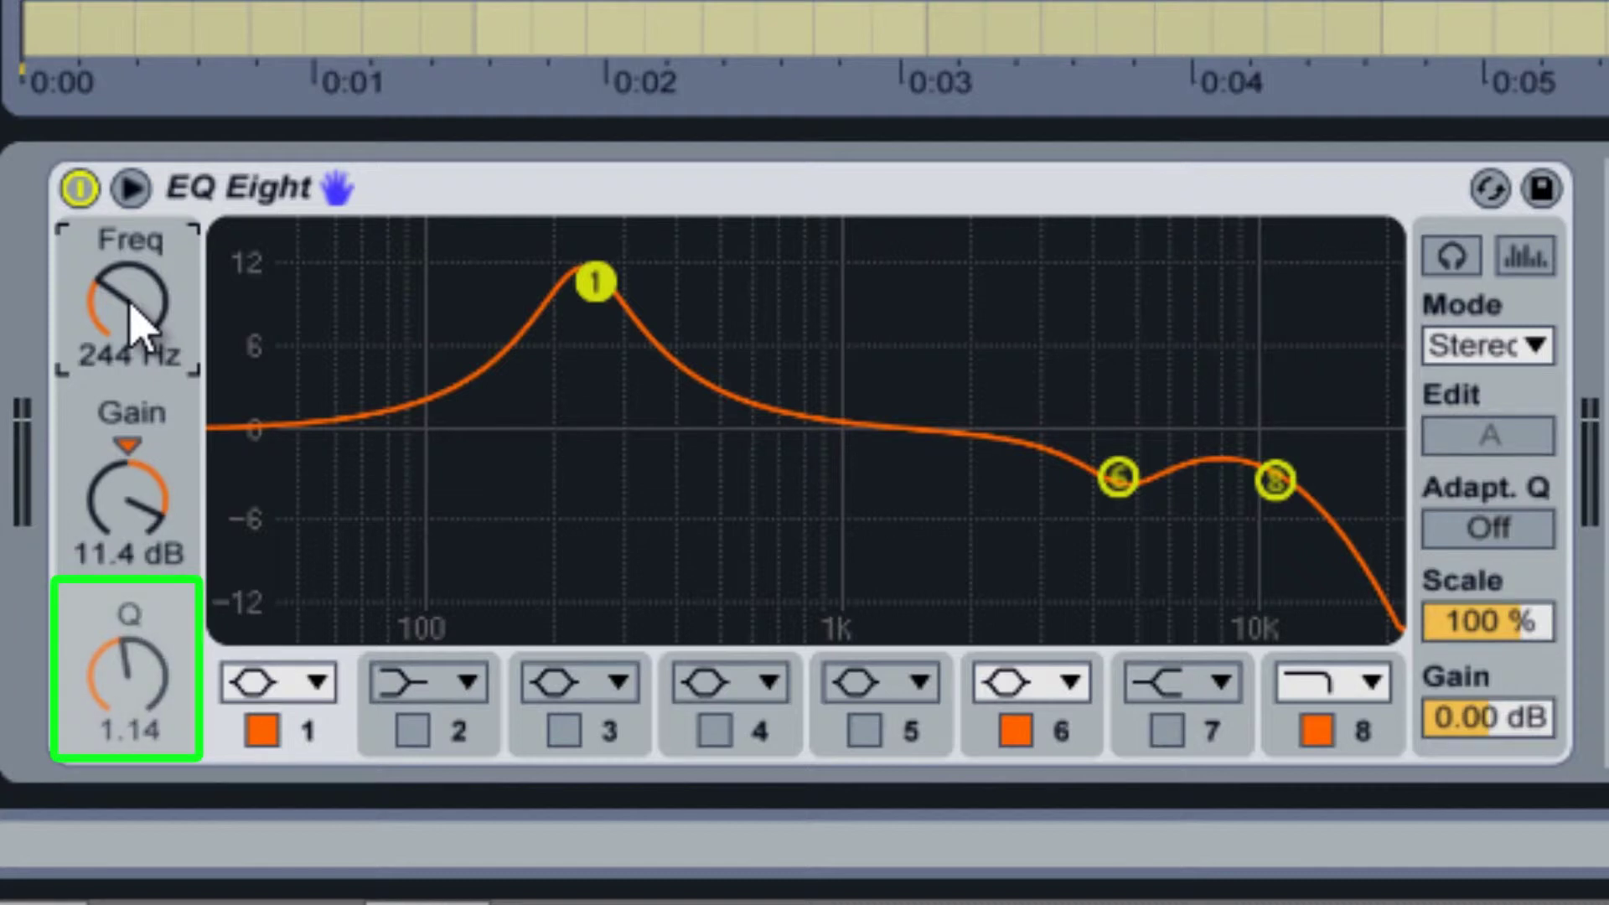
drag(124, 698, 119, 703)
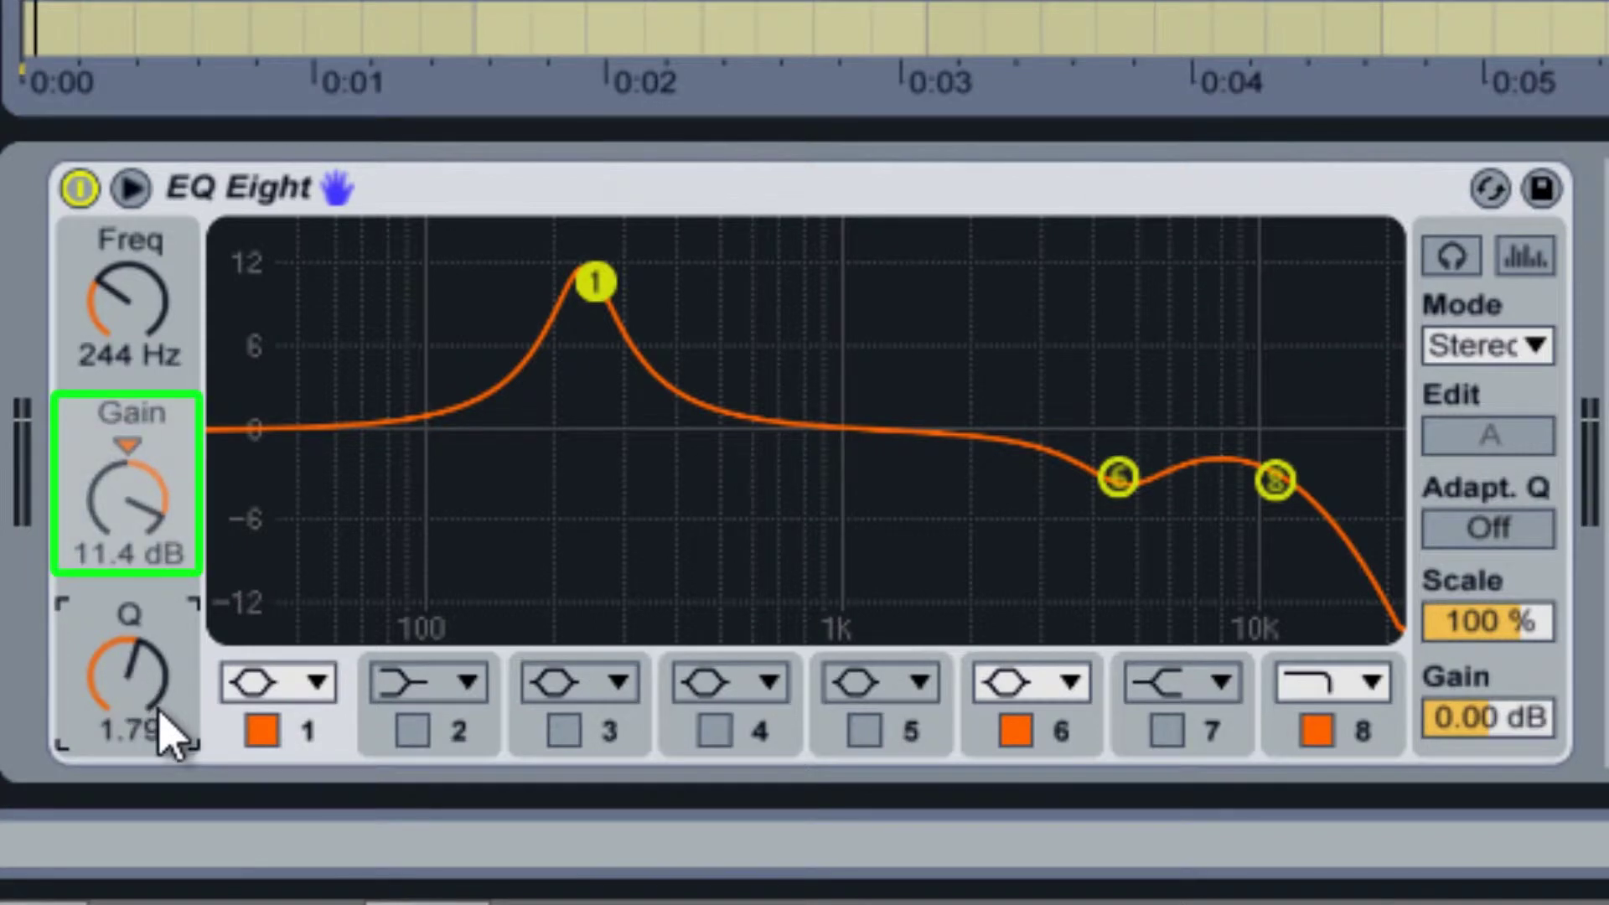
mouse_move(126, 532)
mouse_down()
mouse_move(126, 557)
mouse_move(129, 520)
mouse_move(127, 536)
mouse_up()
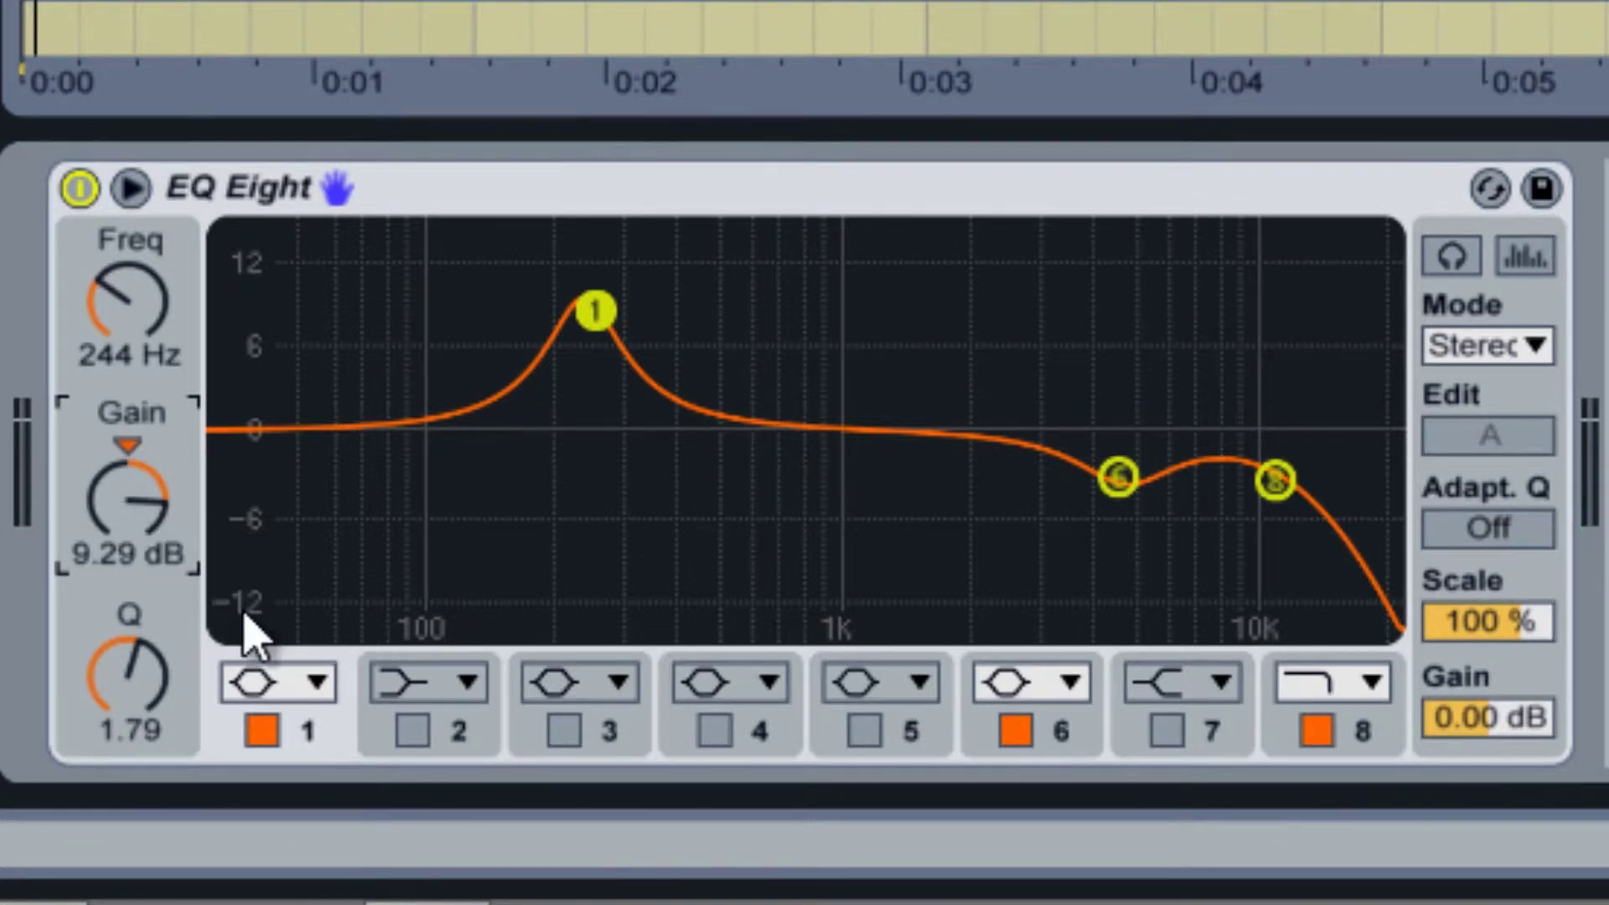
Briefly switch band 1 to a low-cut filter, then return it to a bell.
click(281, 684)
click(303, 356)
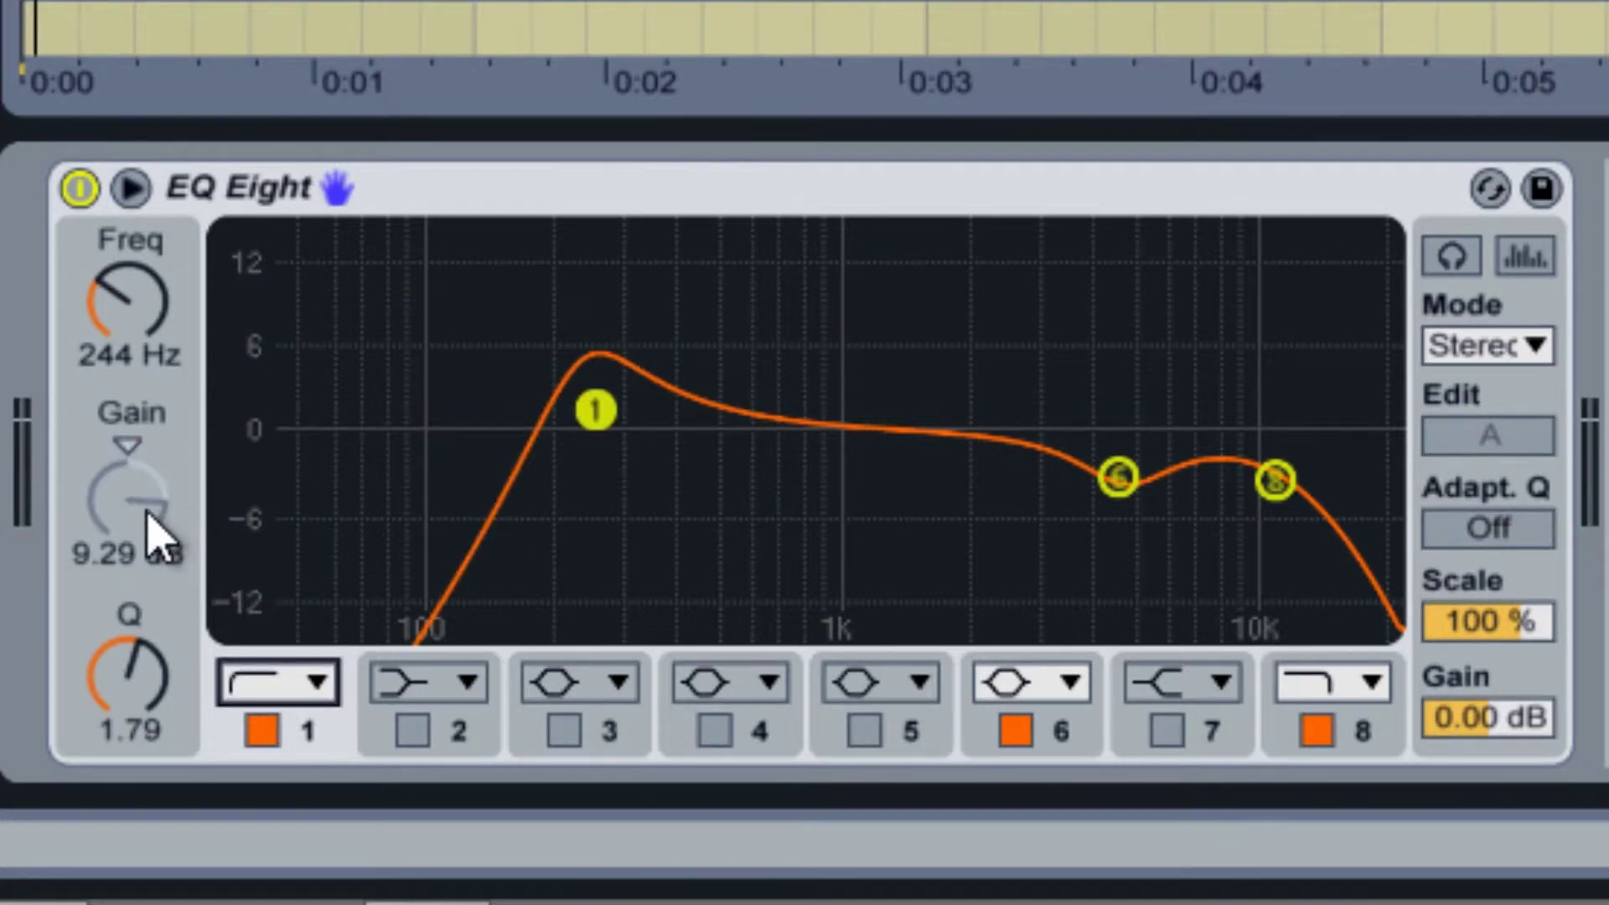
click(251, 680)
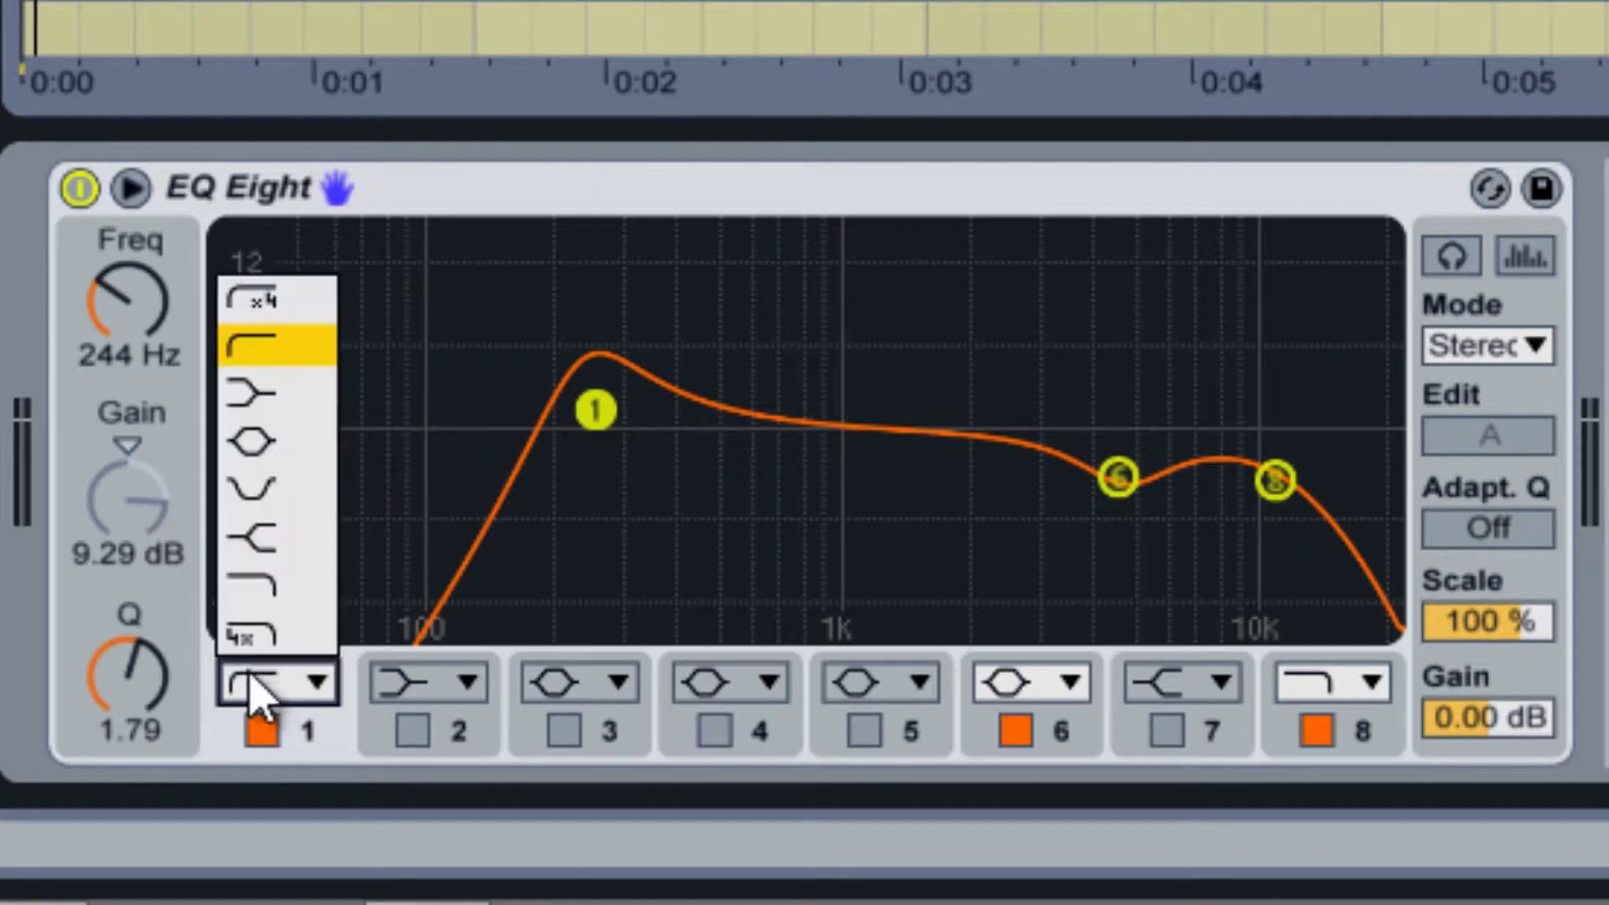
click(261, 478)
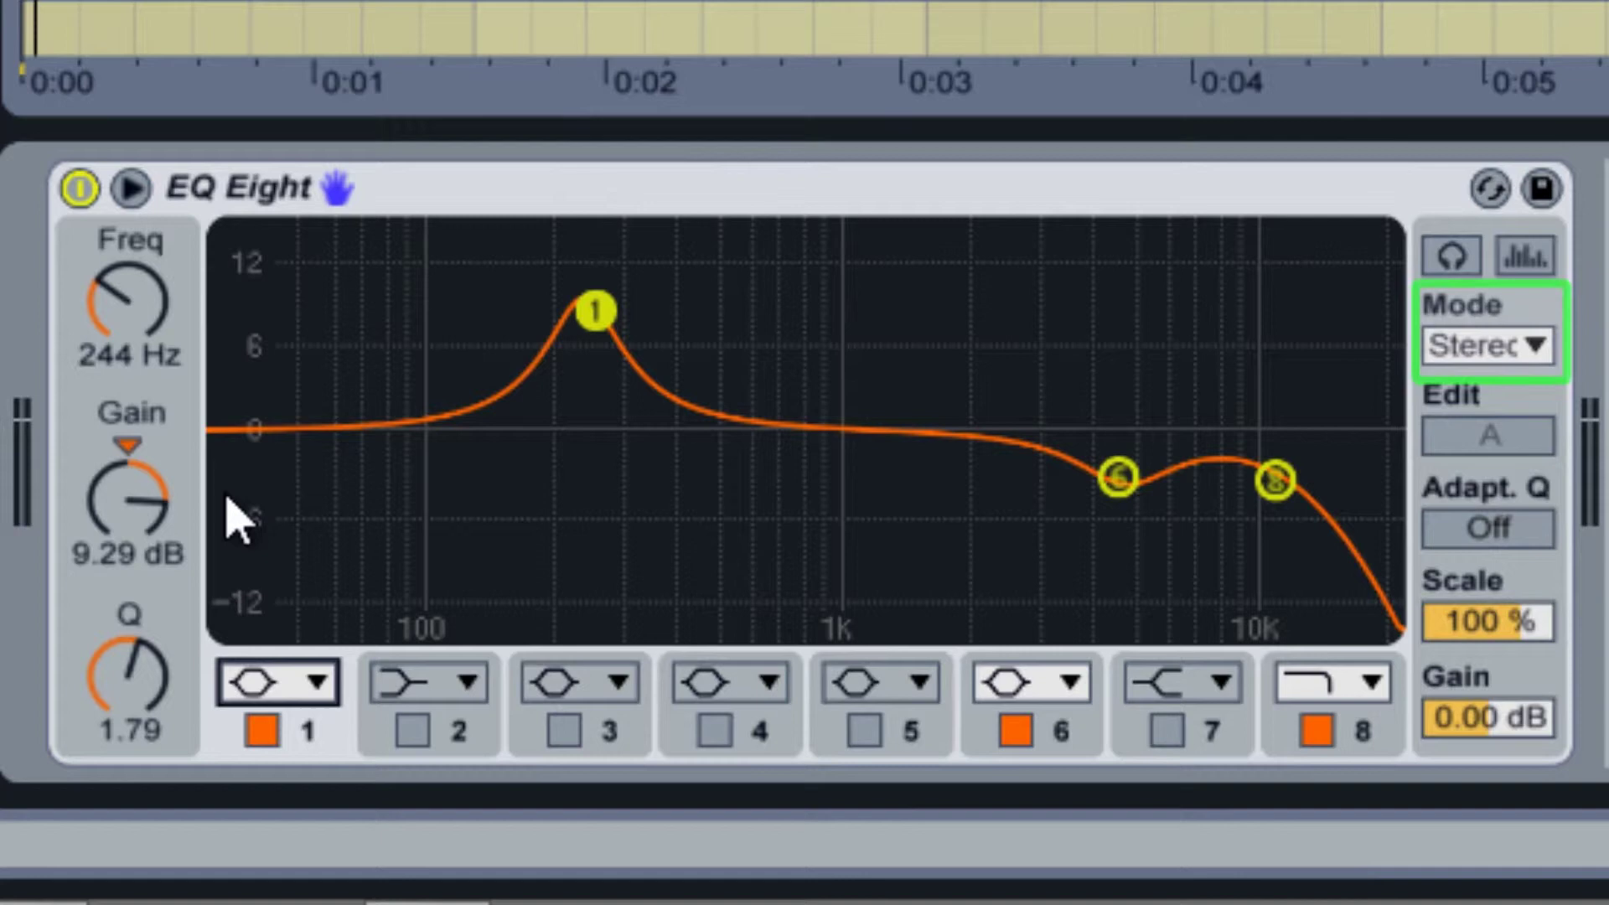
Switch EQ Eight to M/S mode, lower the Mid channel's band 8 cutoff, then edit the Side curve.
click(1535, 347)
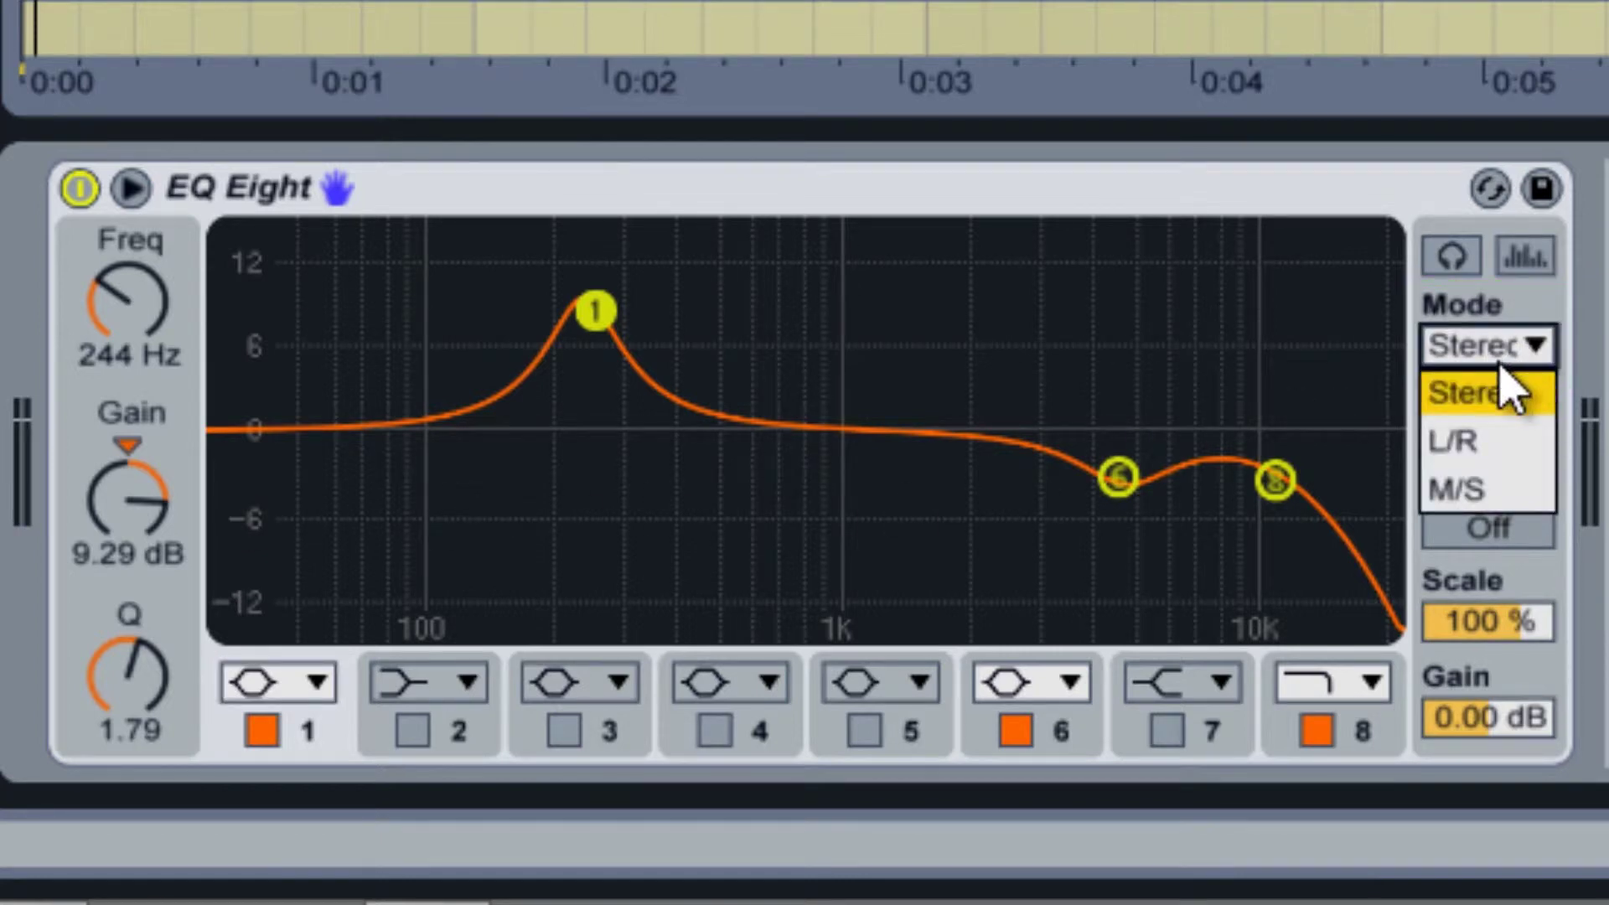
click(1524, 503)
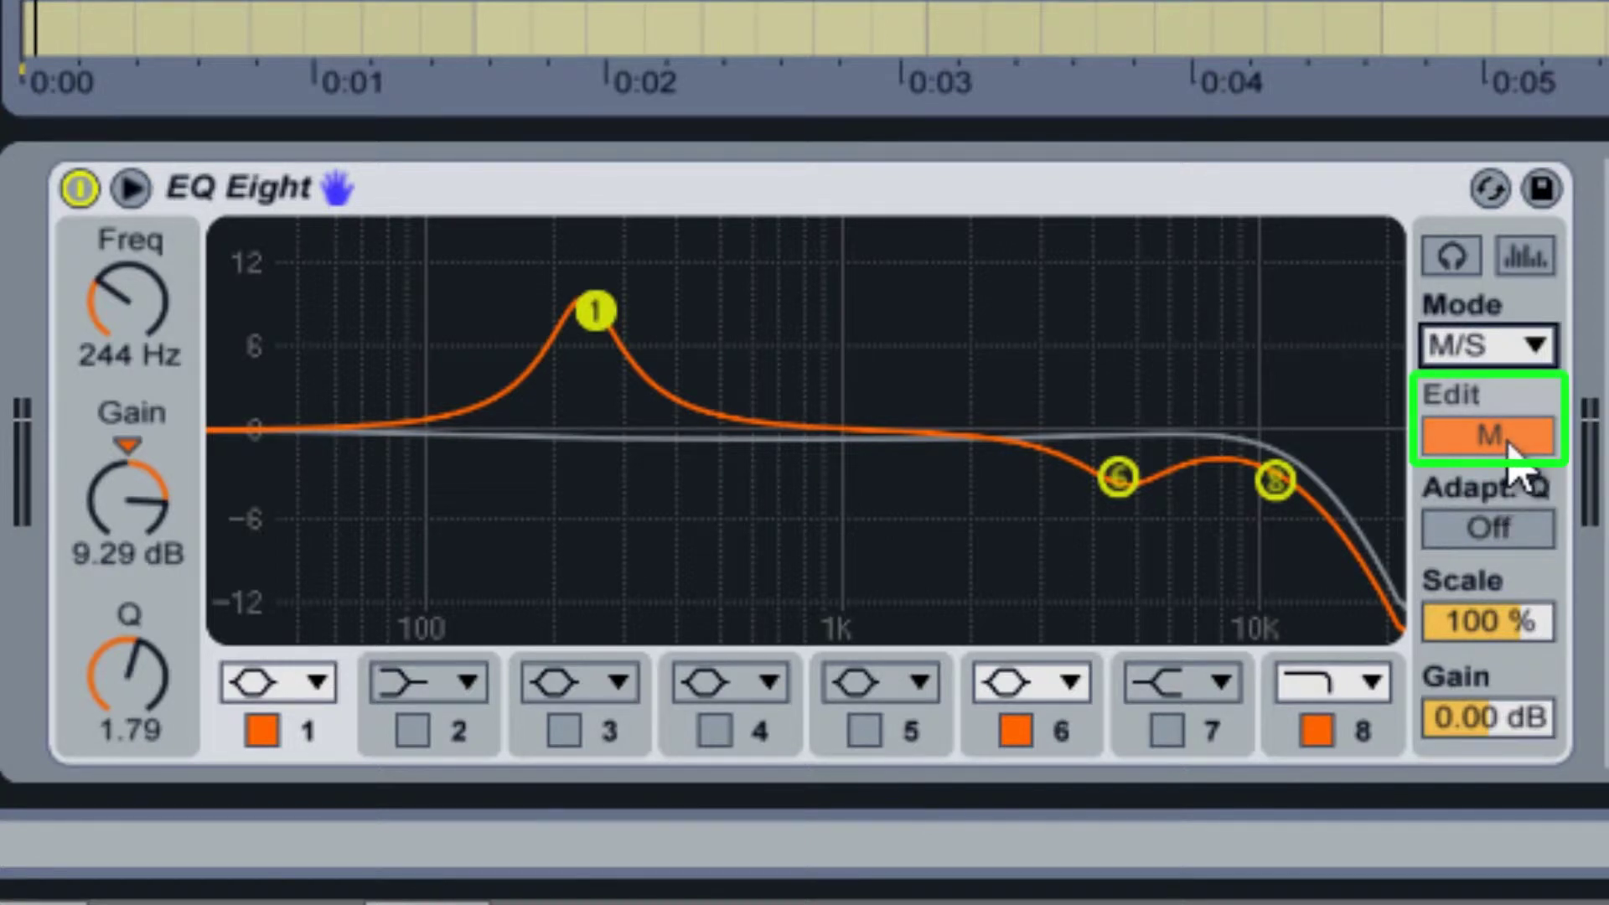
click(1508, 446)
click(1508, 446)
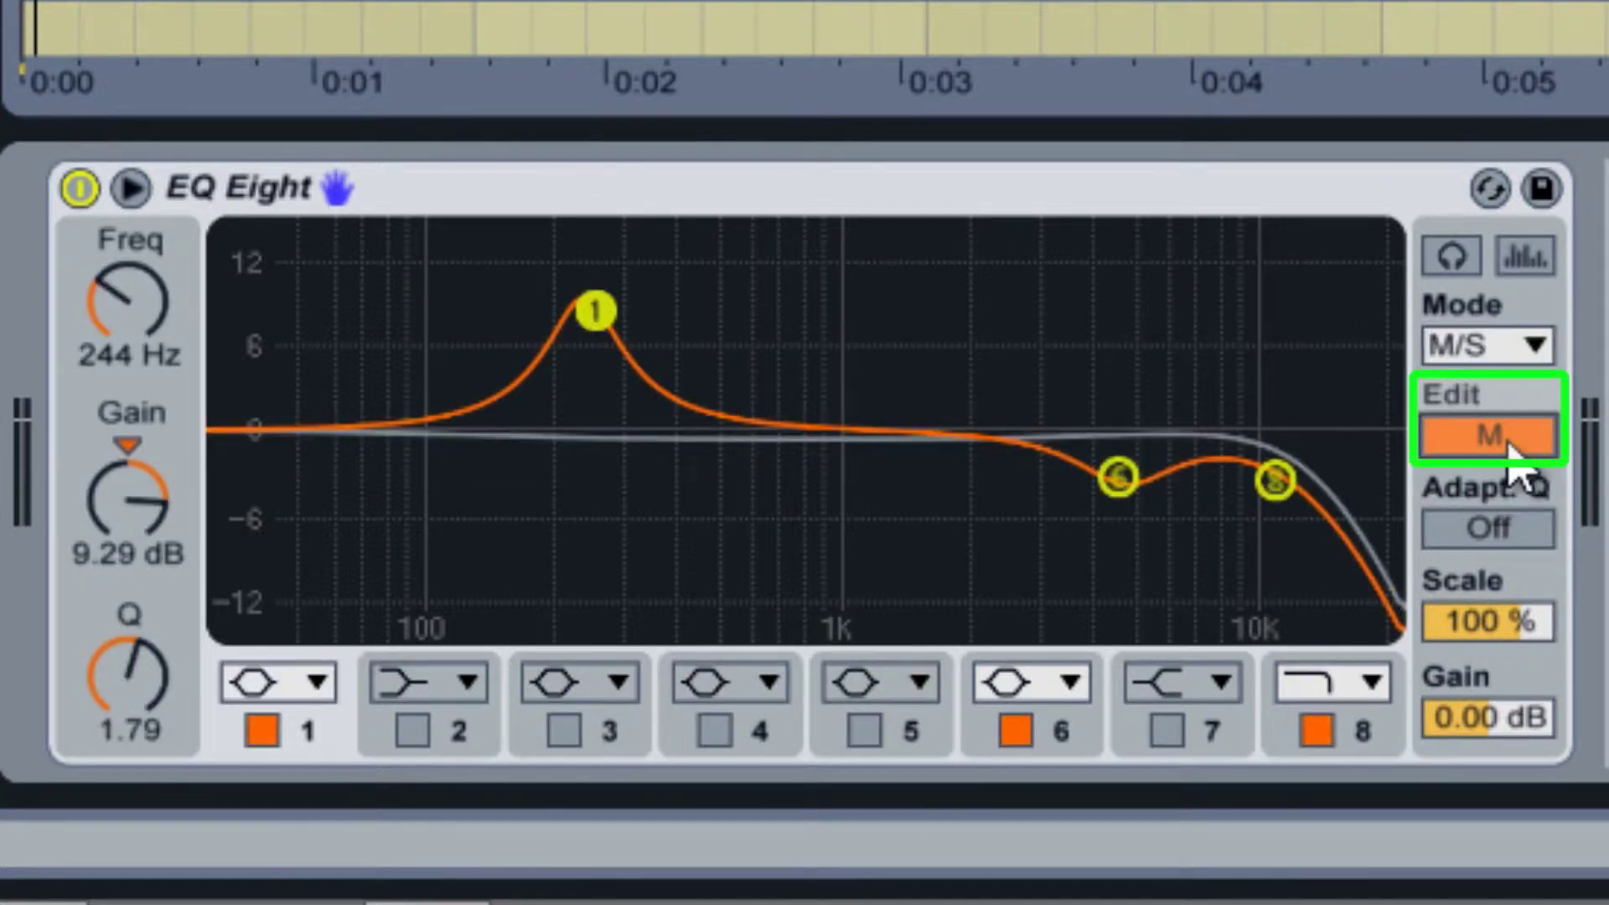
click(1508, 445)
click(1508, 446)
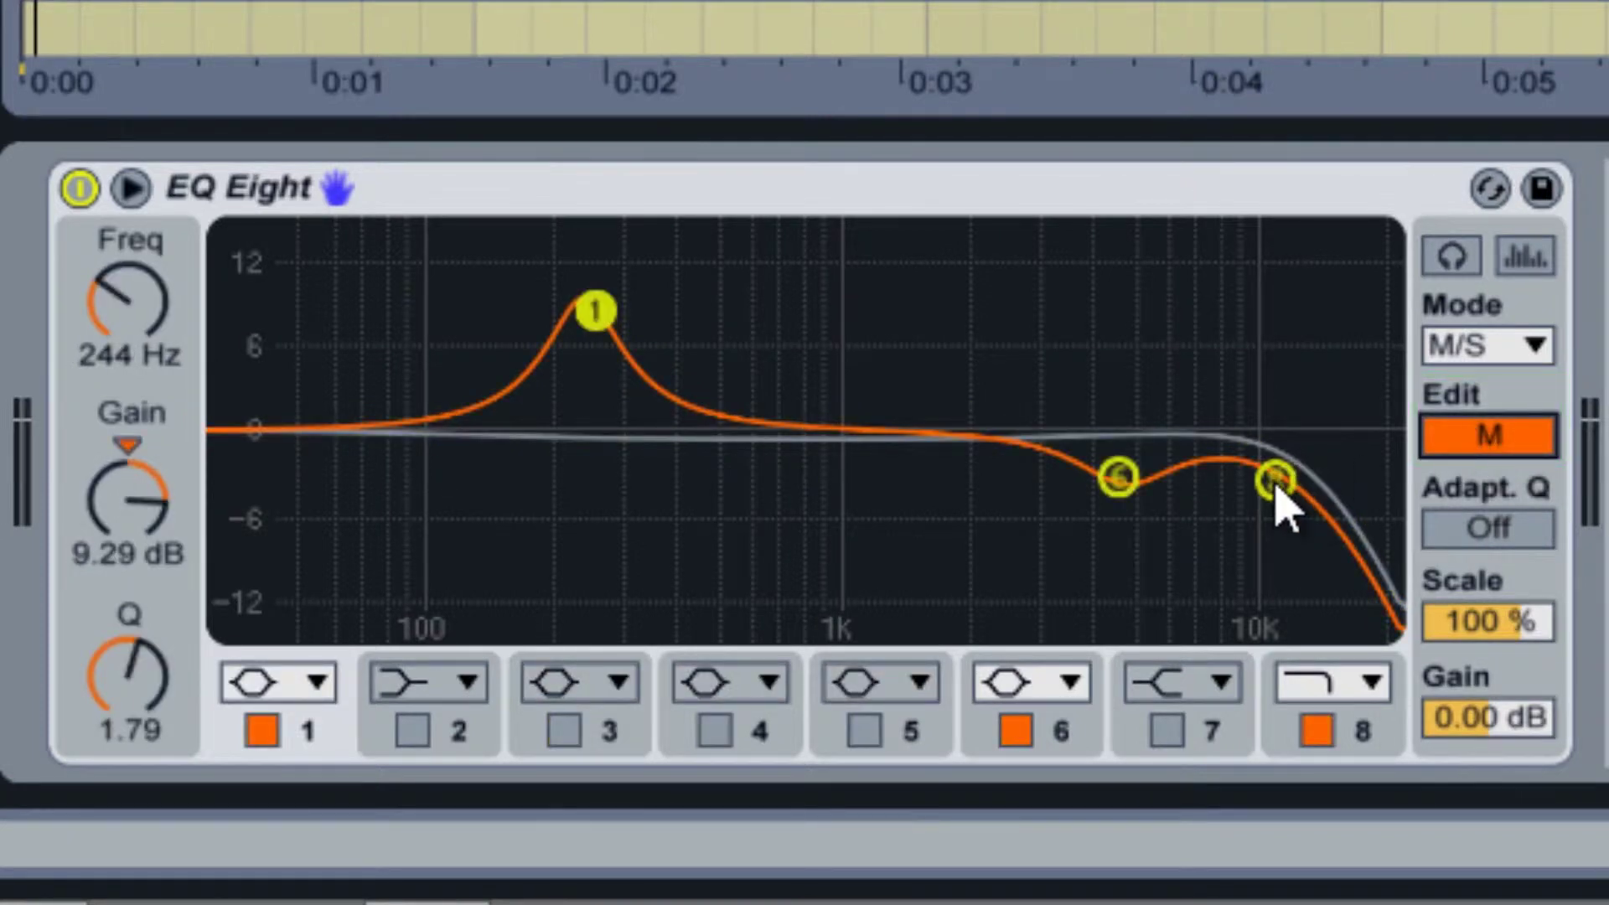
mouse_move(1275, 487)
mouse_down()
mouse_move(945, 460)
mouse_move(655, 474)
mouse_move(1231, 457)
mouse_move(1312, 473)
mouse_move(429, 480)
mouse_move(828, 466)
mouse_move(1233, 484)
mouse_move(1275, 471)
mouse_up()
click(1513, 445)
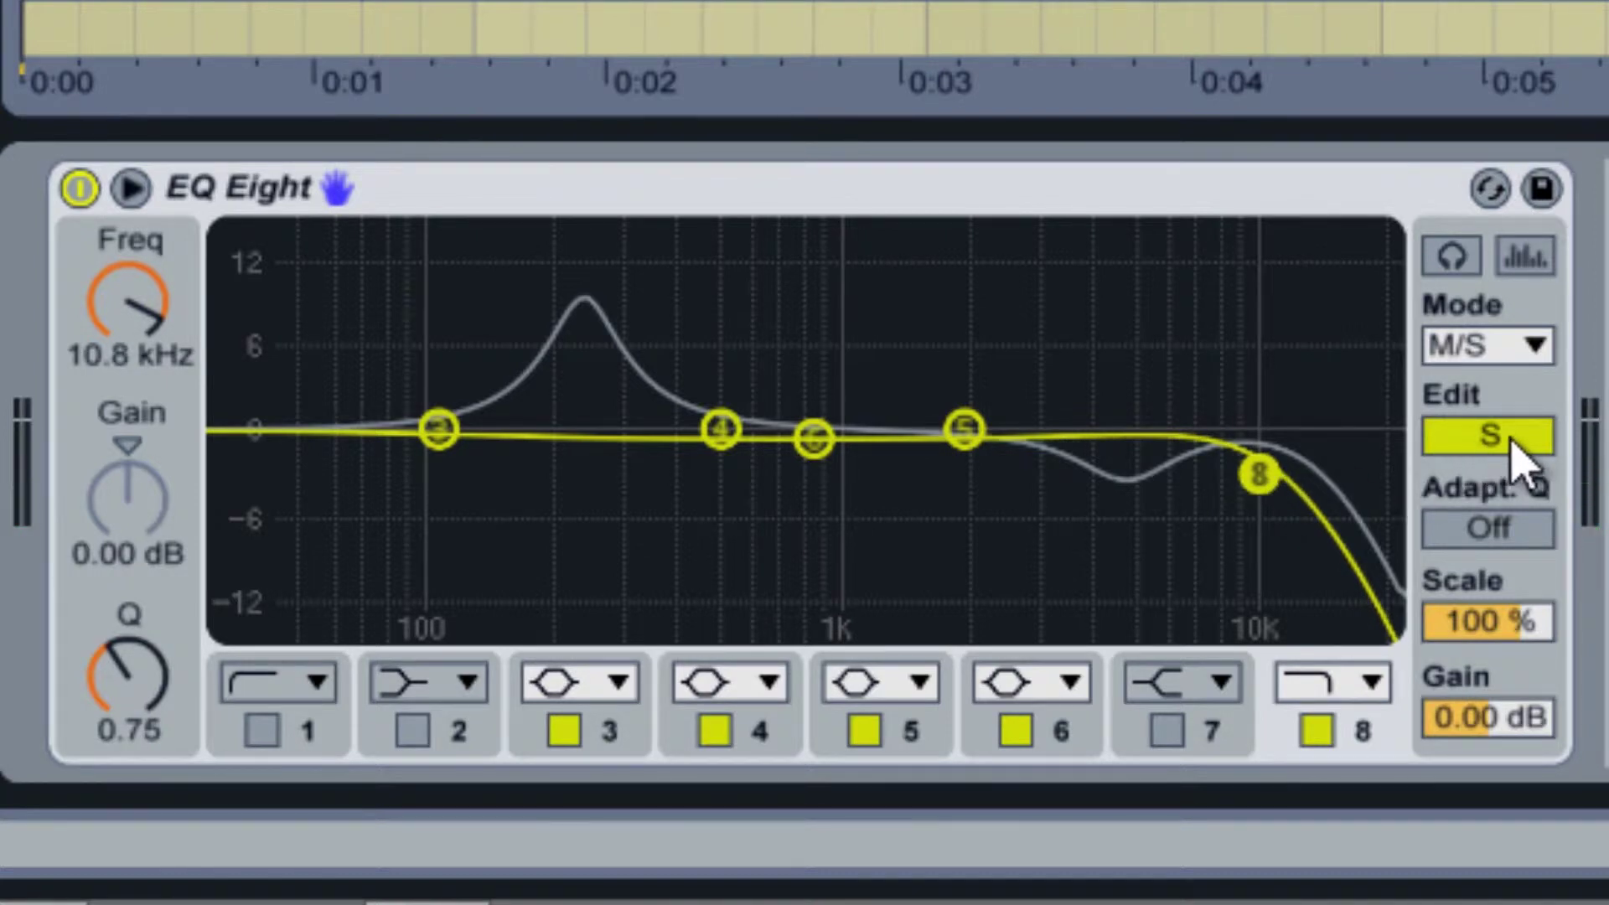
Set the mode to L/R, lower the right channel's band 8 to 1.32 kHz, then edit the left curve.
click(1549, 355)
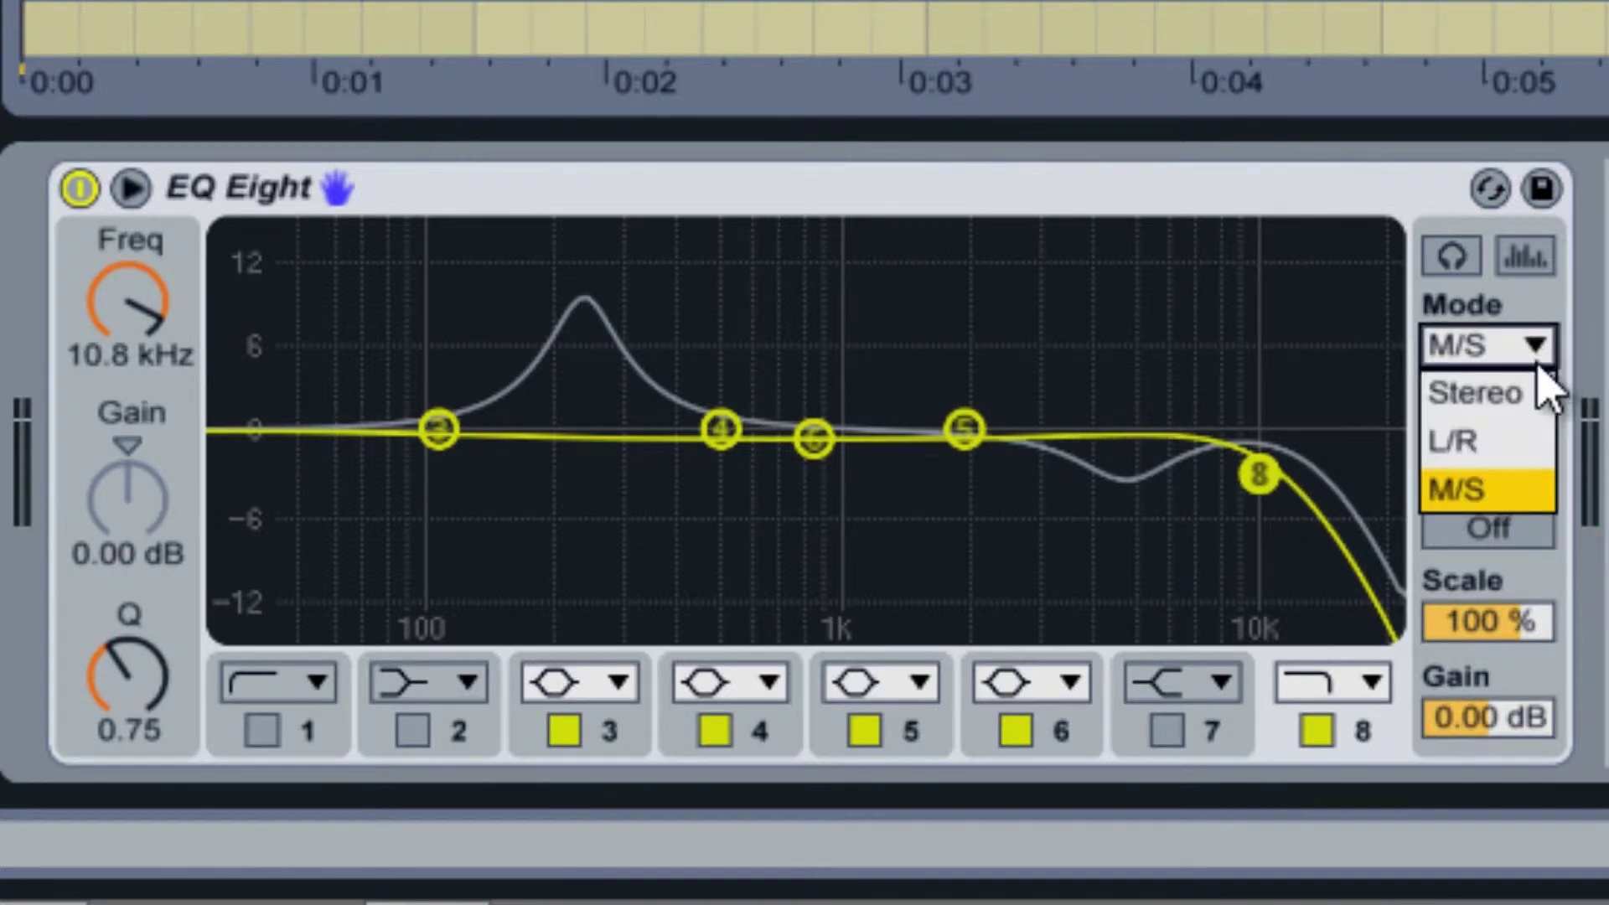
click(1526, 466)
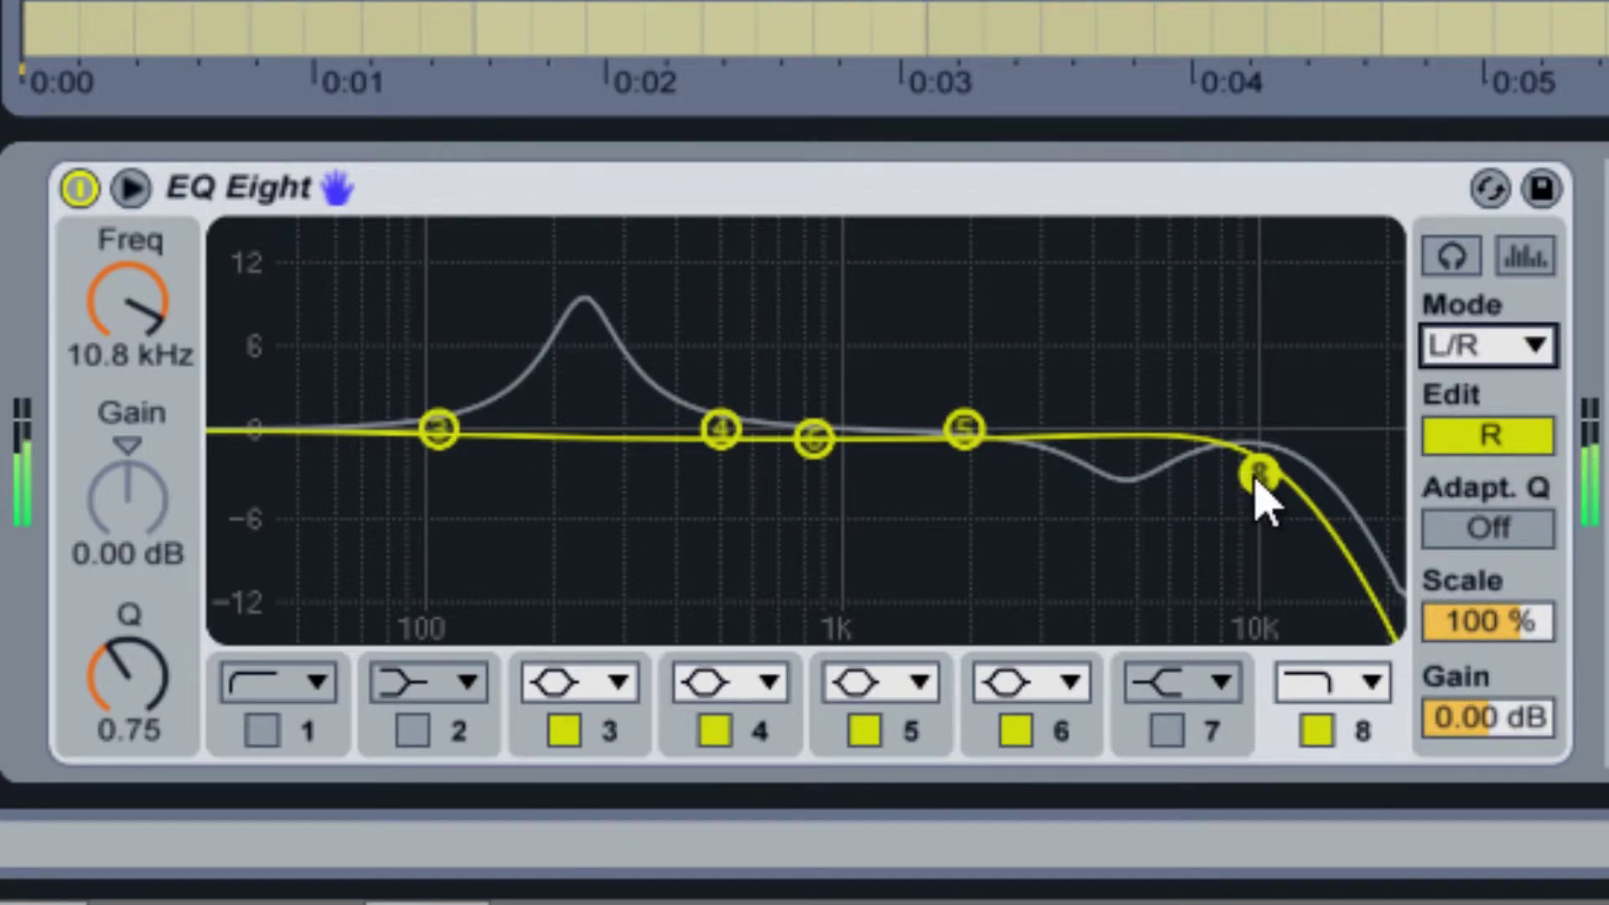
mouse_move(1255, 476)
mouse_down()
mouse_move(571, 470)
mouse_move(1239, 458)
mouse_move(1262, 466)
mouse_move(631, 466)
mouse_move(1278, 474)
mouse_up()
click(1491, 434)
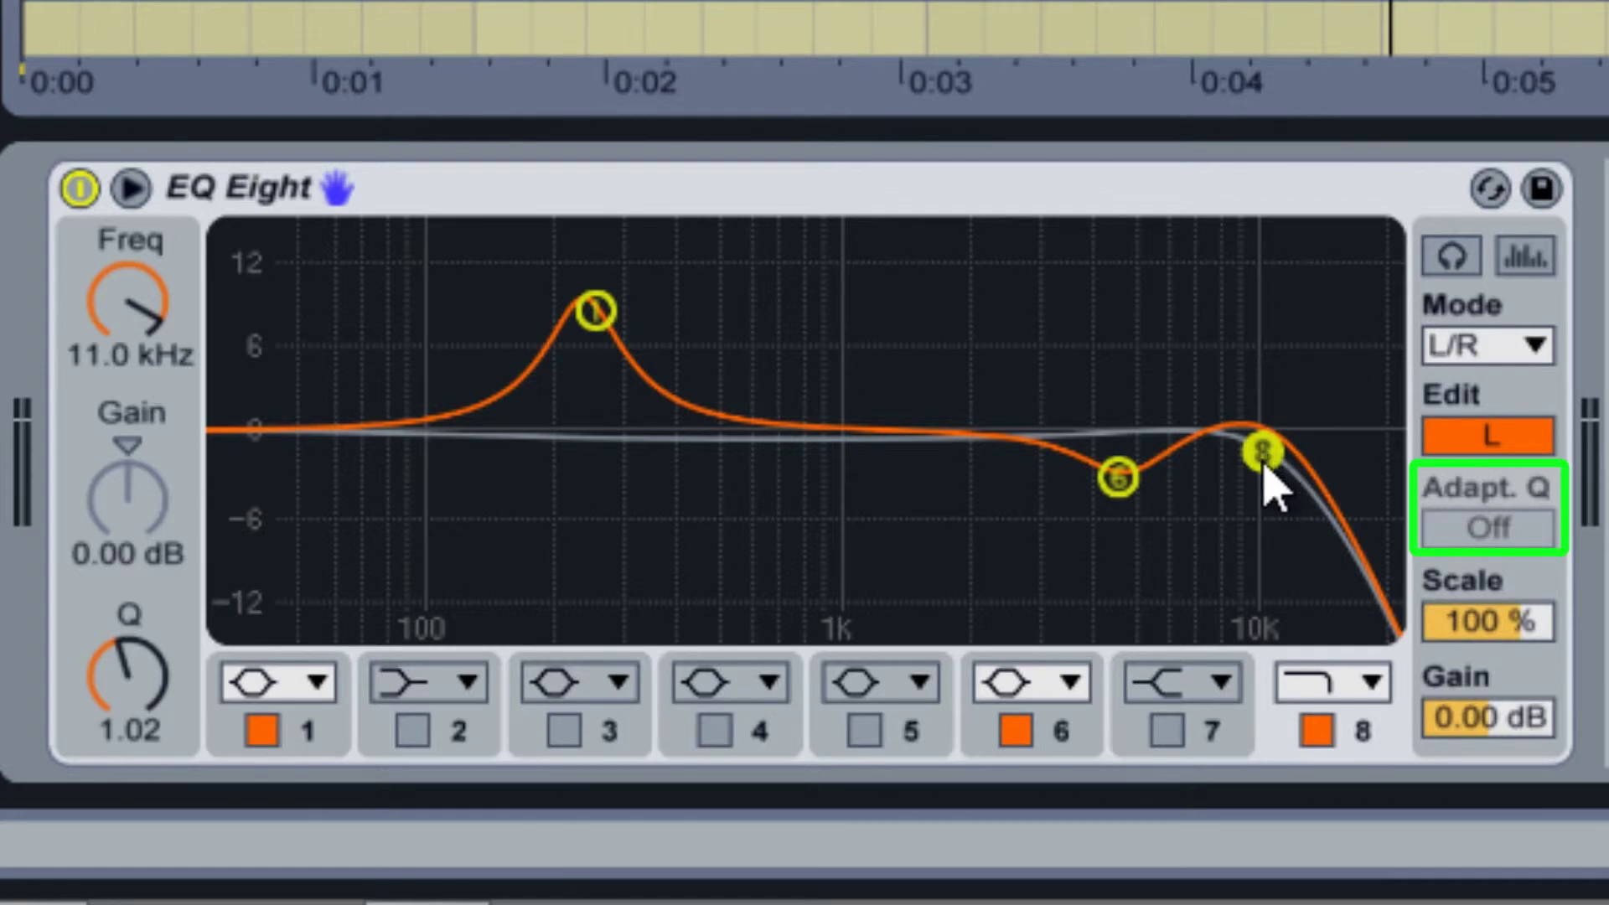
Reshape the left channel's band 1 and toggle Adaptive Q on, then back off.
click(598, 308)
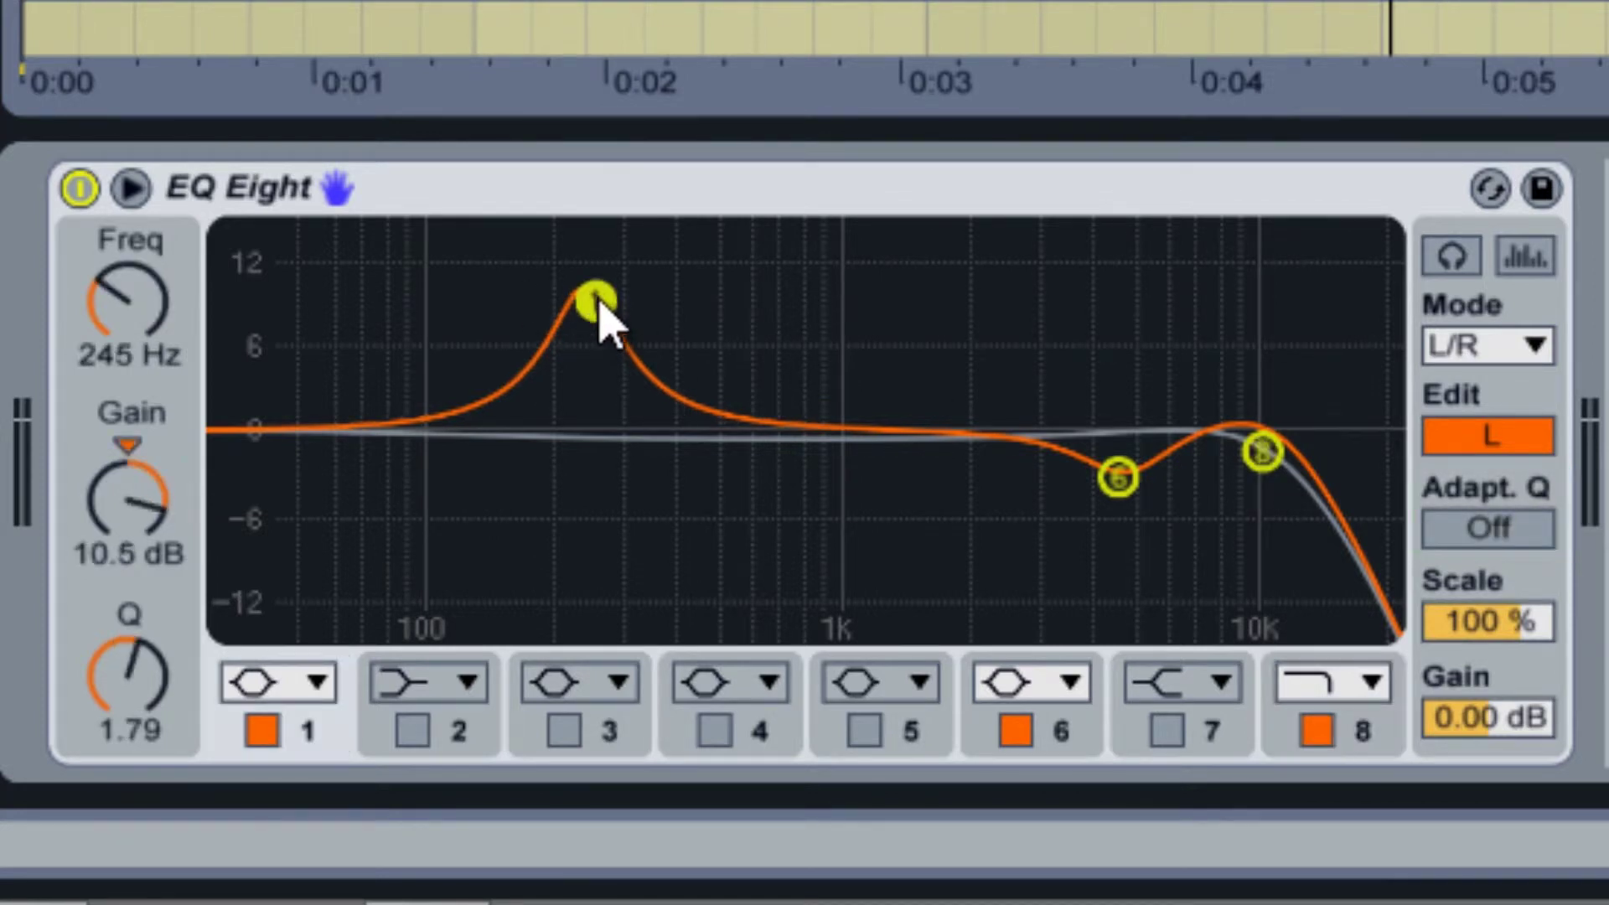
drag(598, 302, 584, 367)
click(1441, 524)
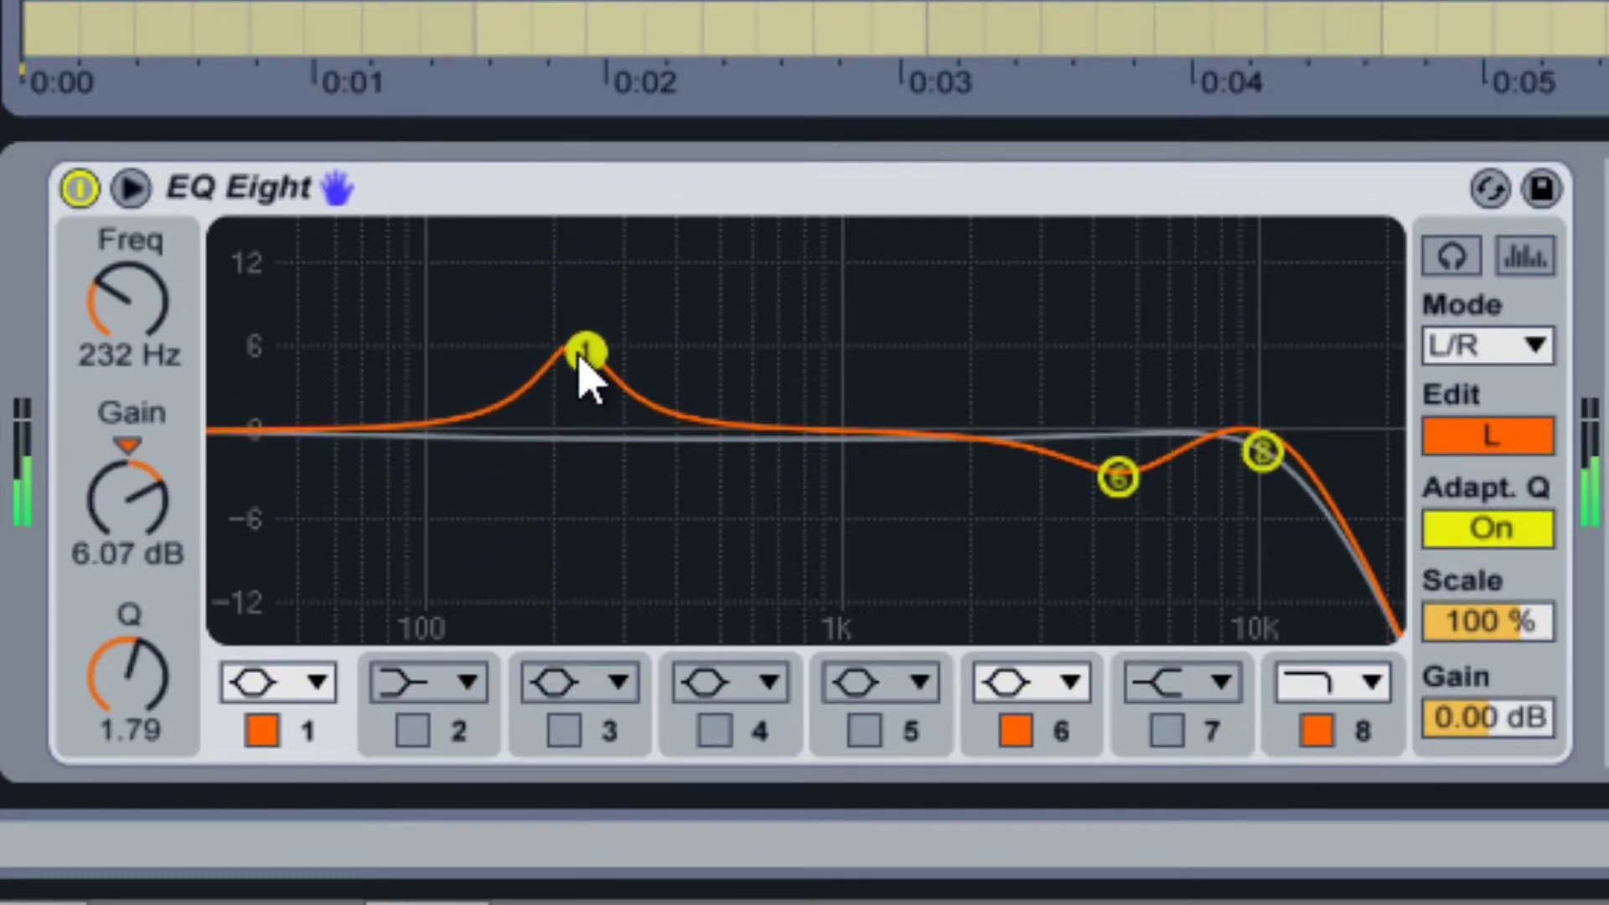
click(1482, 530)
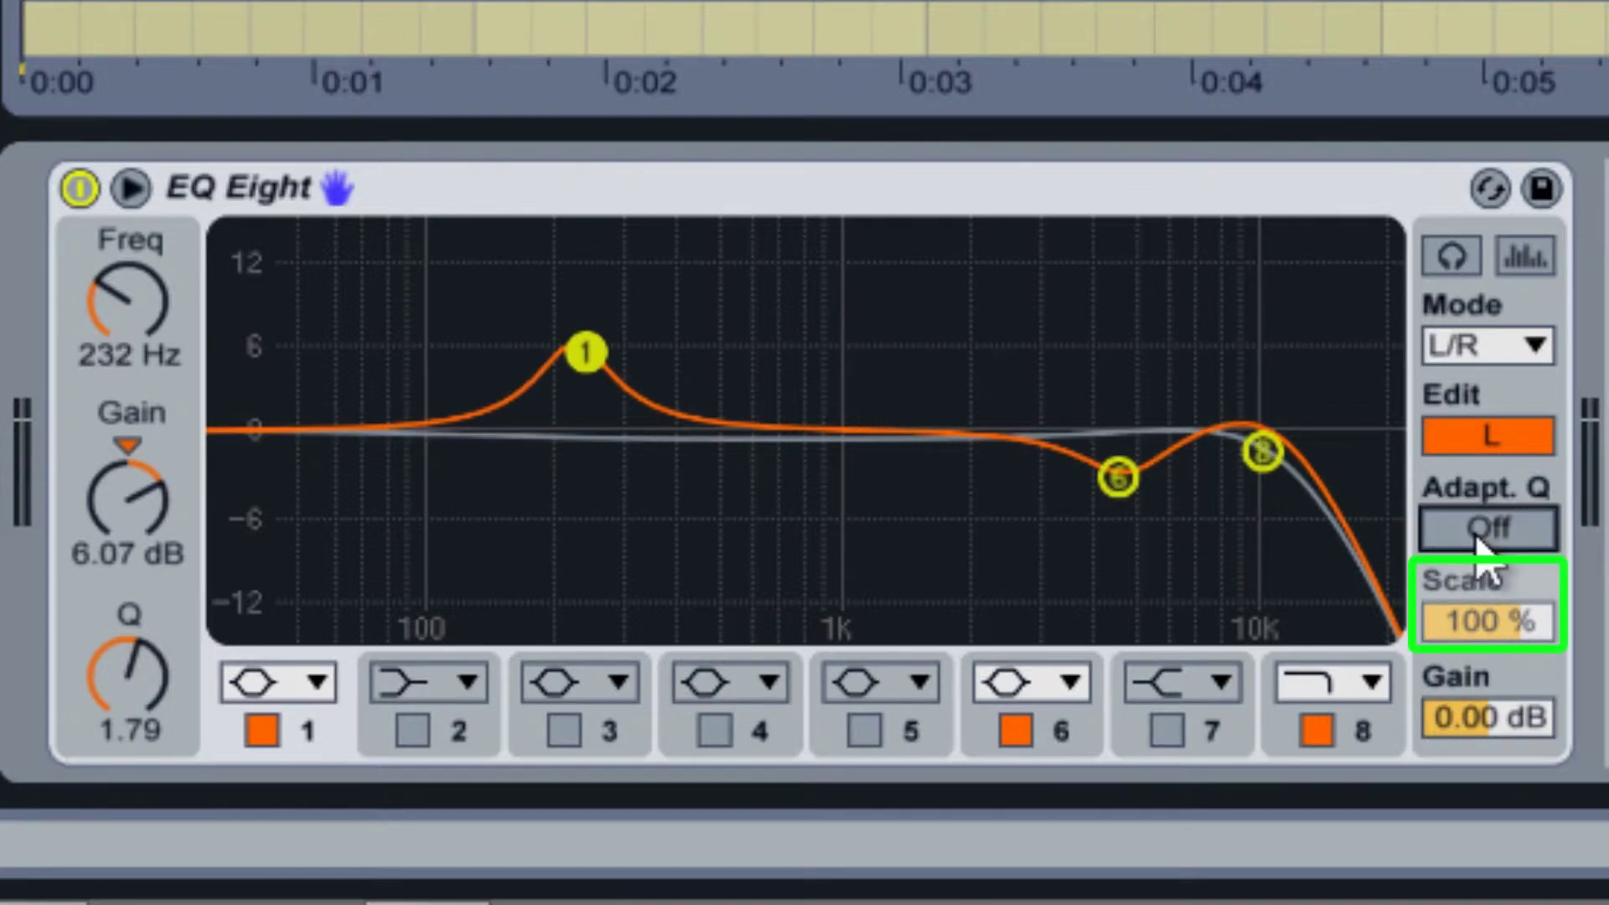
Scroll the Scale value up and down, leaving it at 100%.
scroll(1517, 655, up, 10)
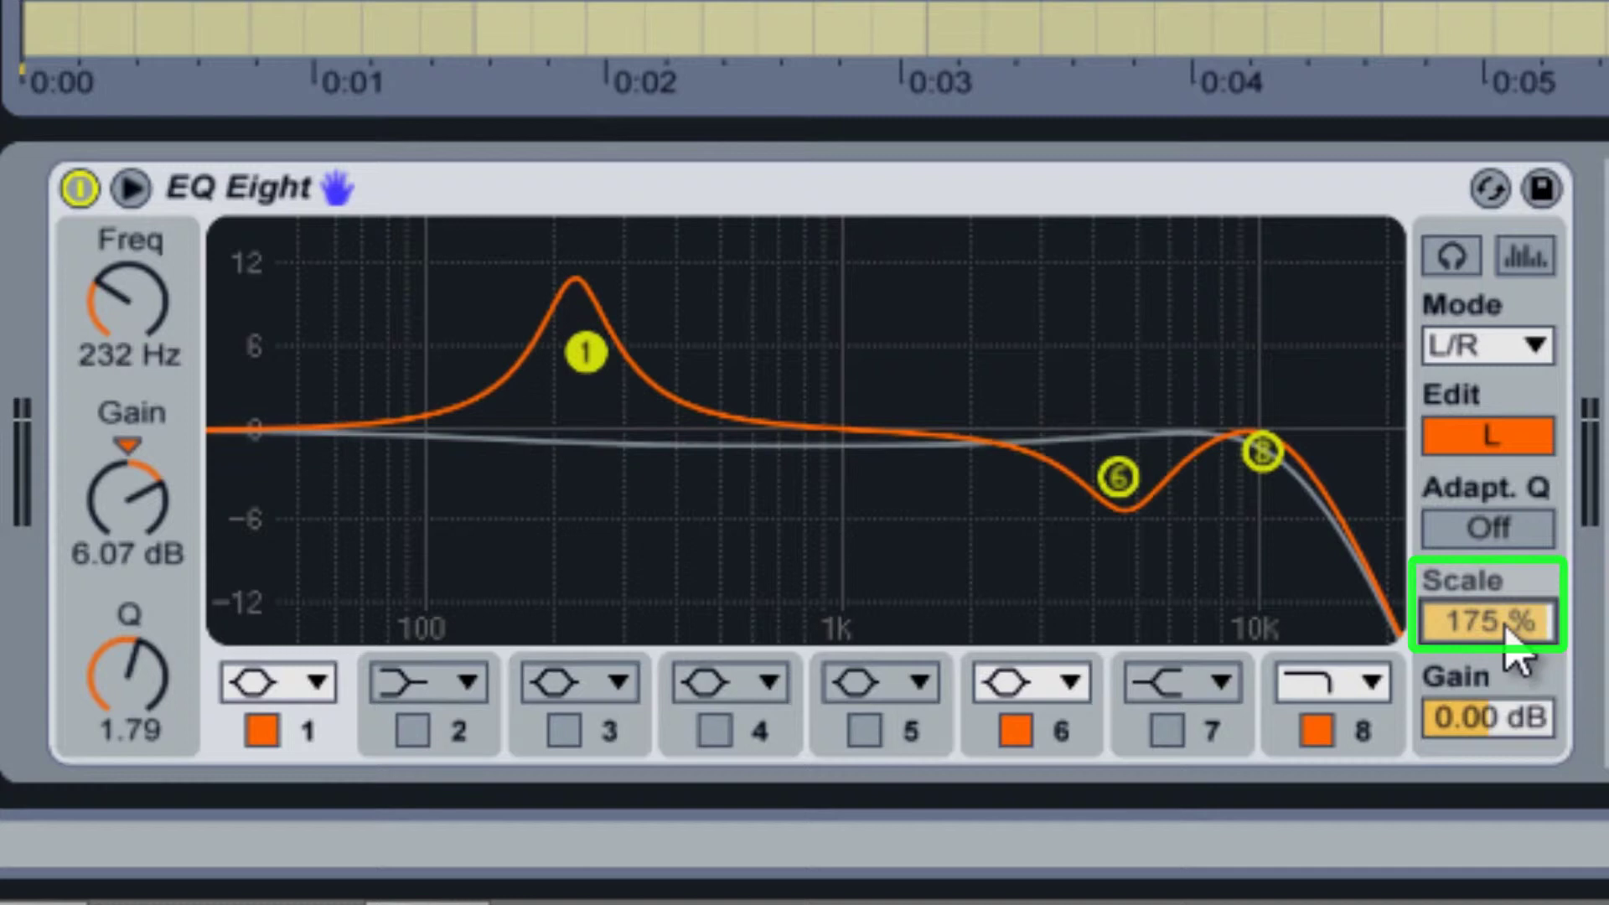
scroll(1517, 655, down, 5)
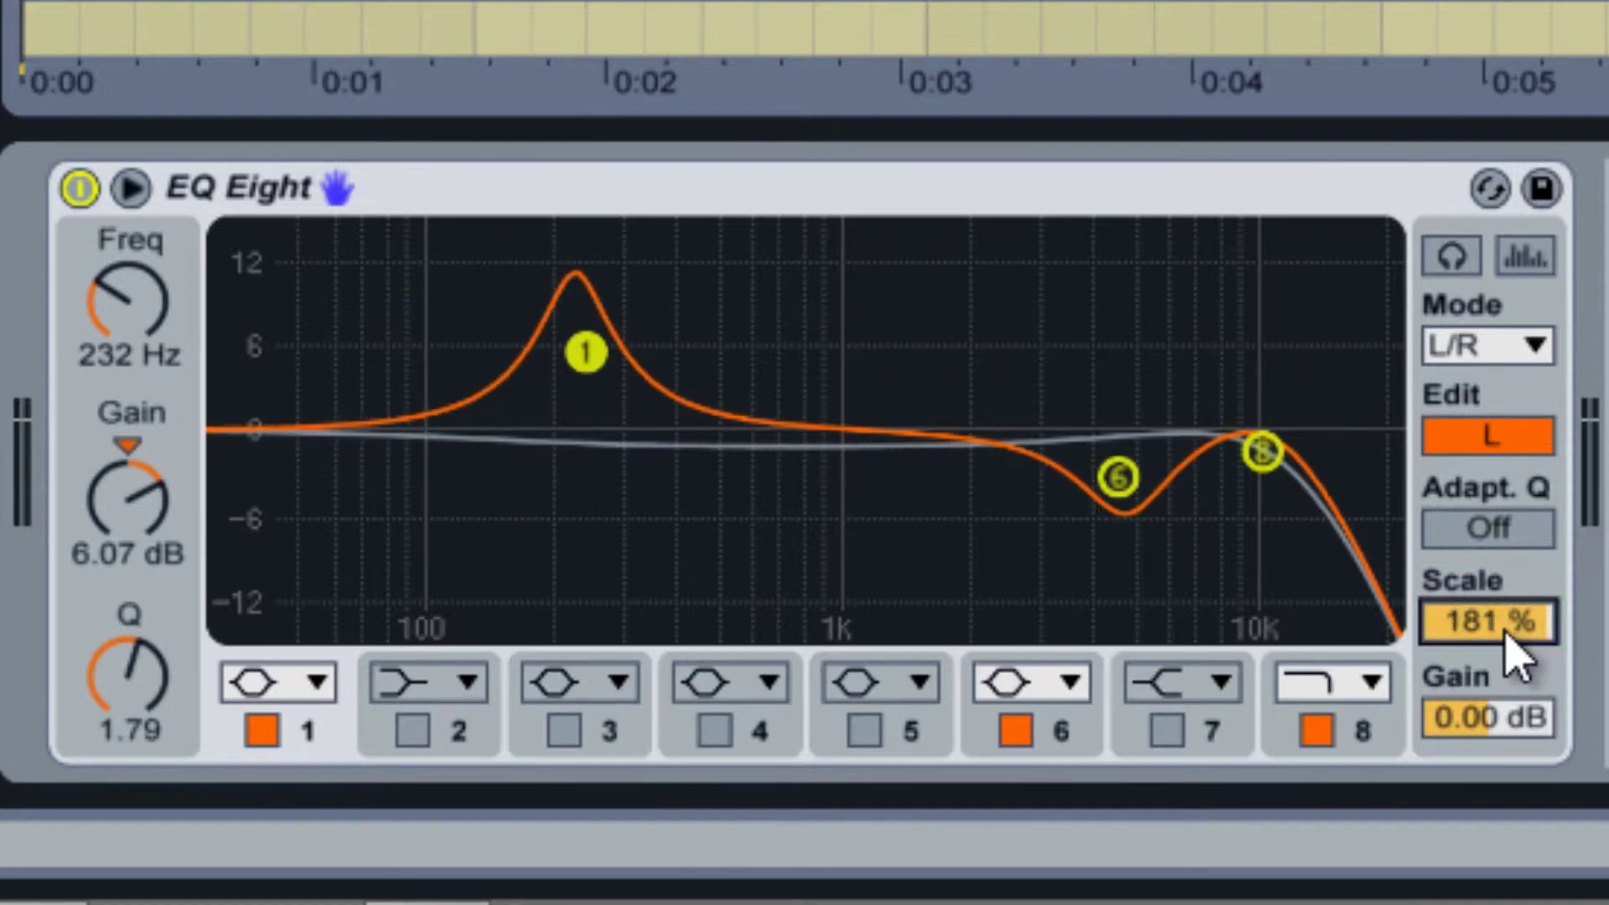
scroll(1517, 655, up, 4)
scroll(1517, 655, down, 20)
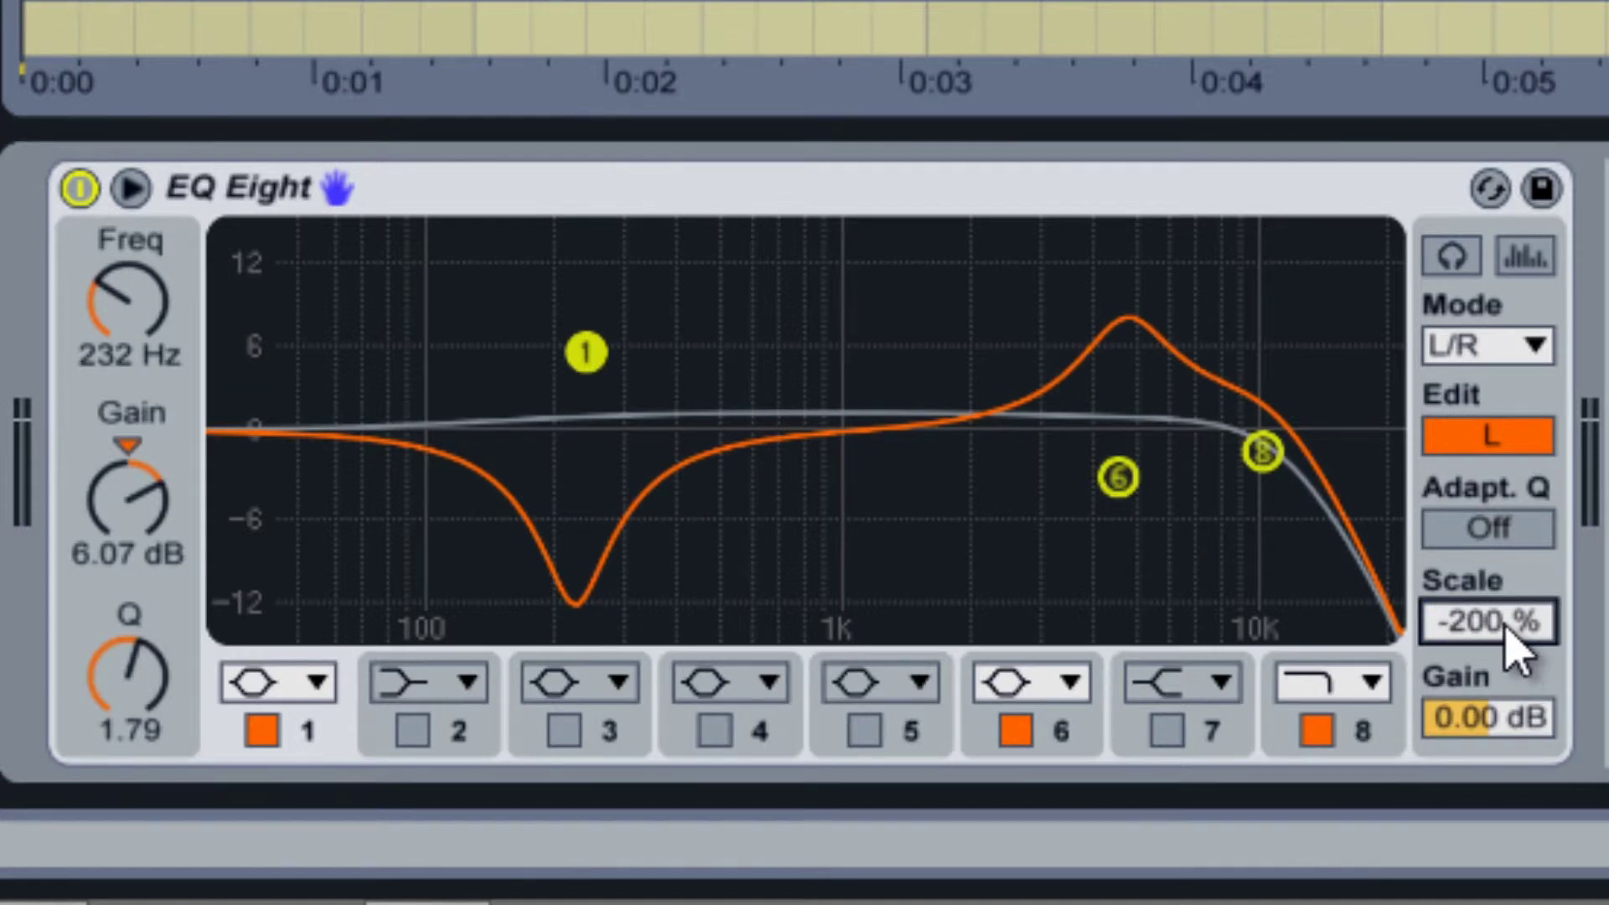
scroll(1516, 655, up, 15)
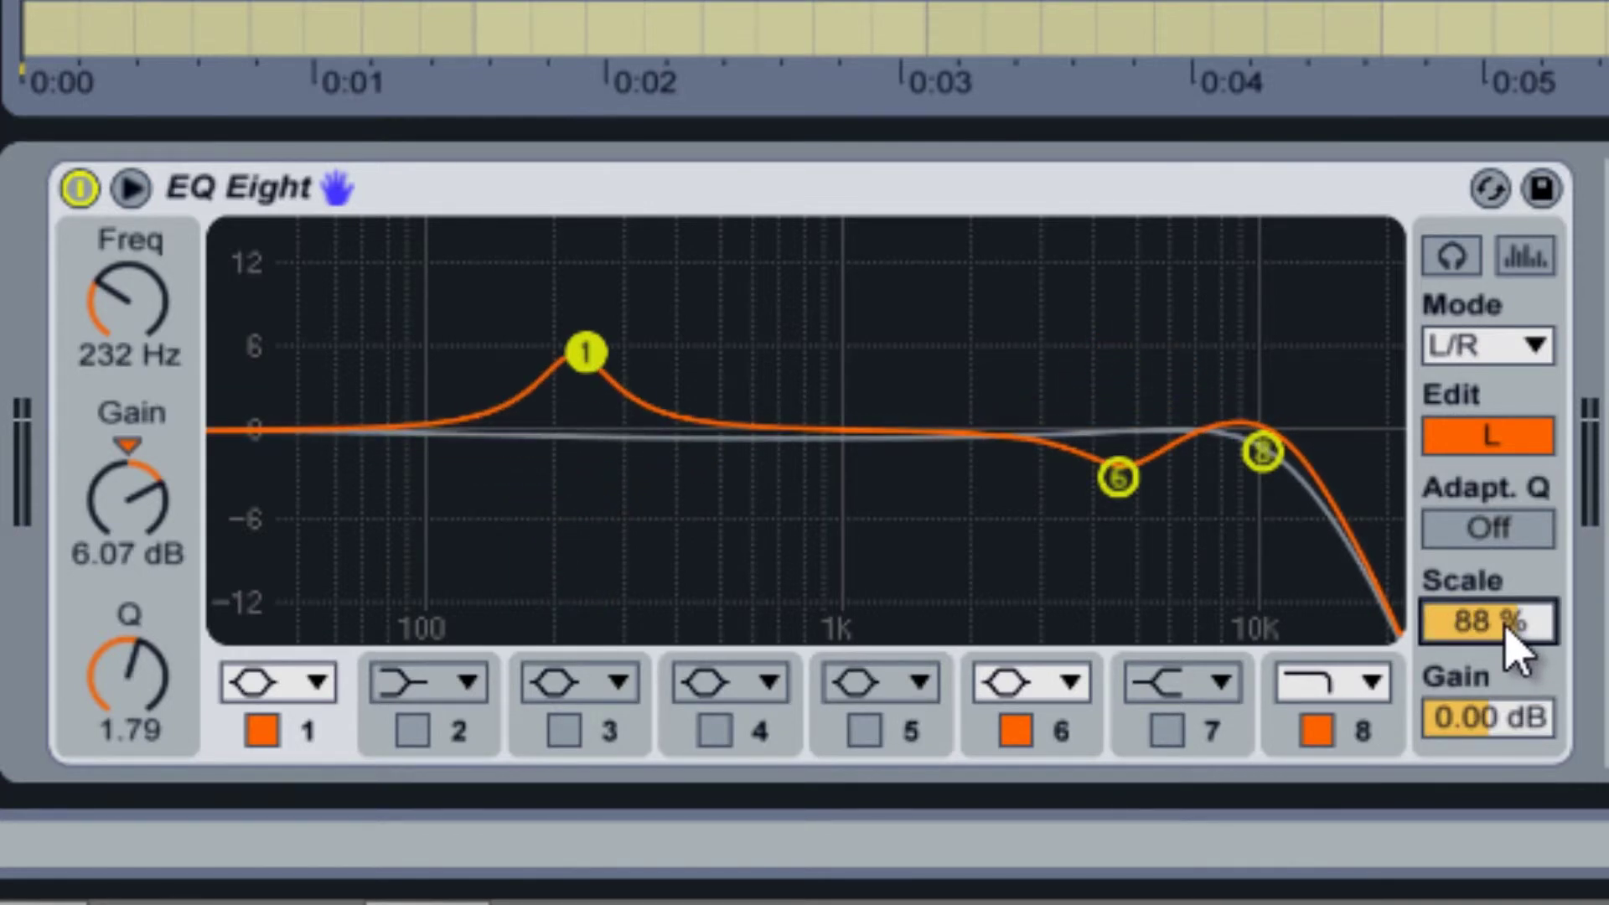
scroll(1517, 655, up, 2)
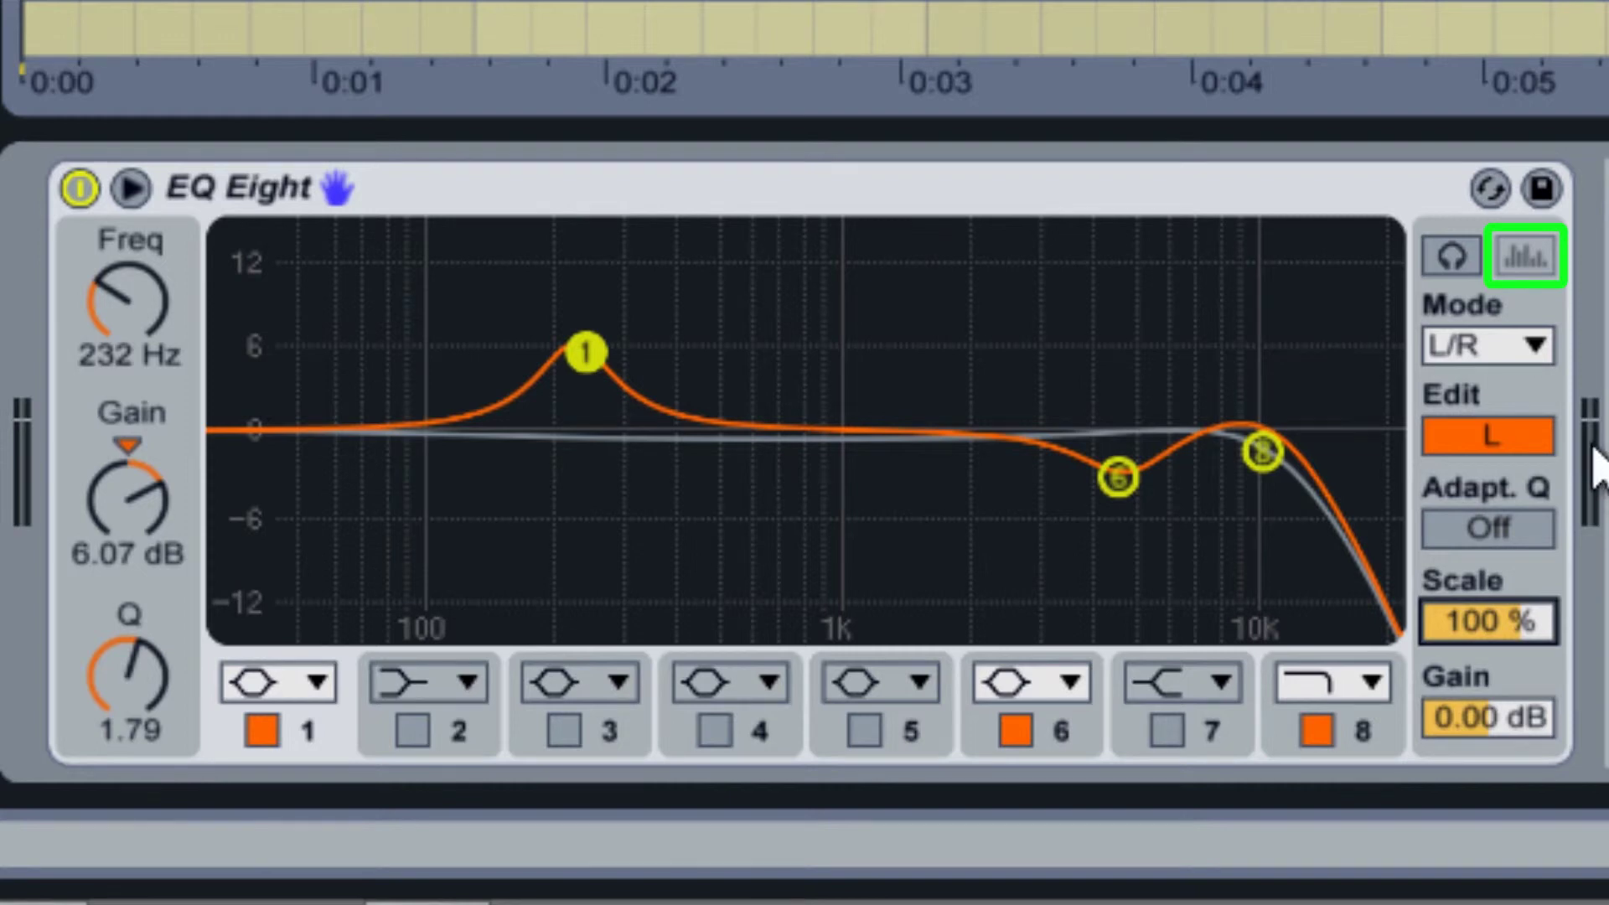
Turn on the spectrum analyzer behind the EQ curve, toggling it off and on.
click(1527, 258)
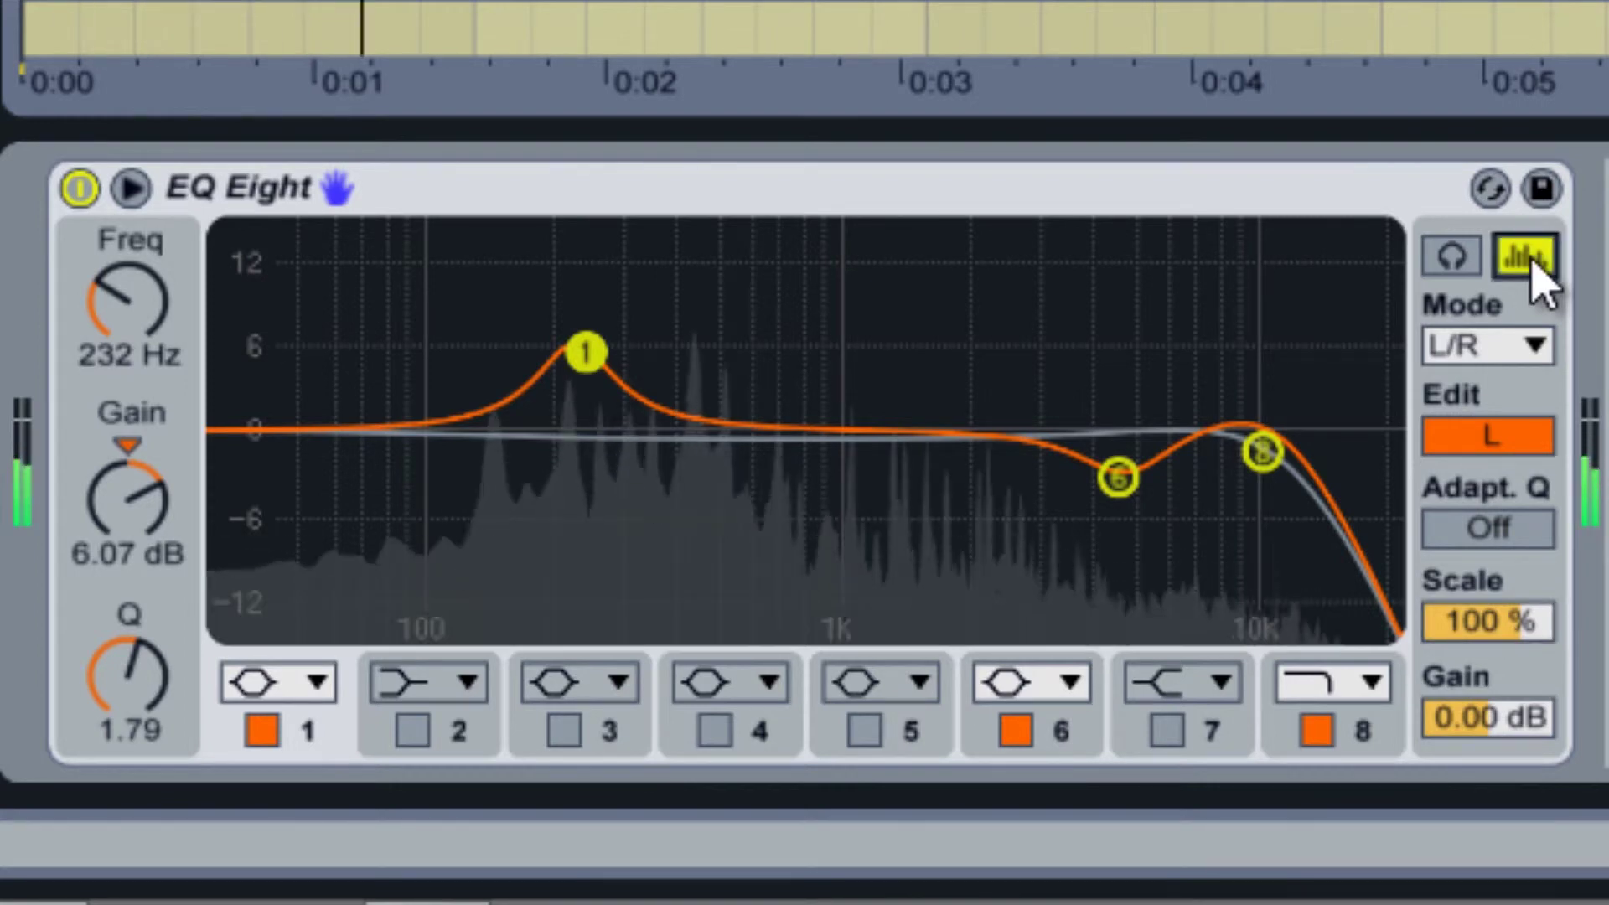
click(1527, 258)
click(1527, 258)
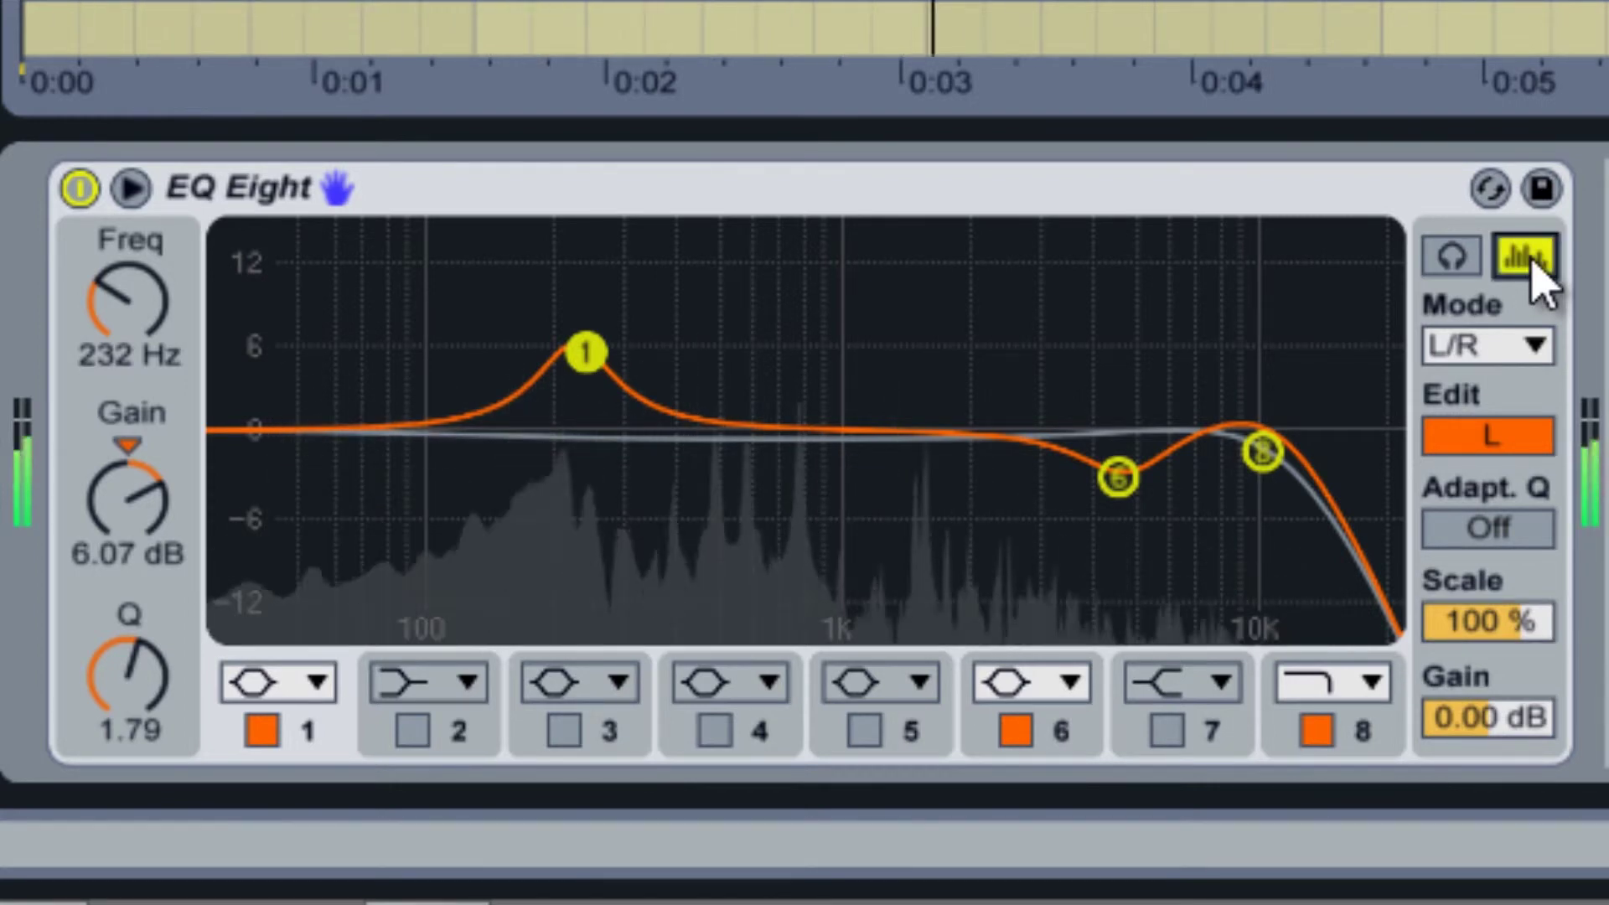
Audition band 1 alone during playback while sweeping its peak, then turn audition off.
click(1455, 265)
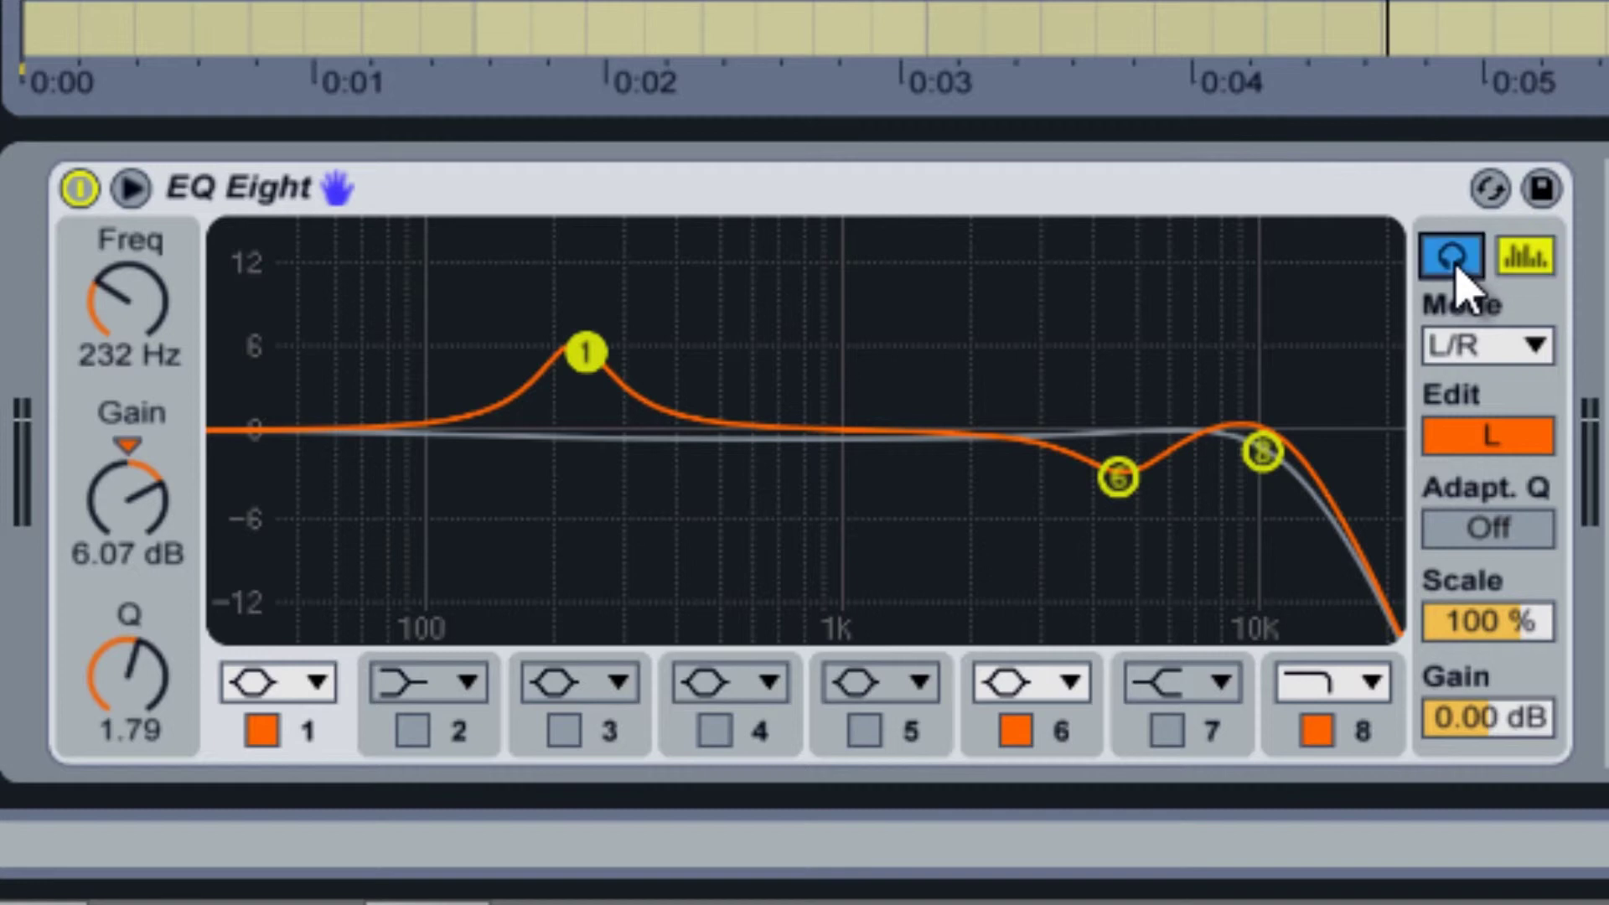
key(space)
drag(588, 360, 737, 343)
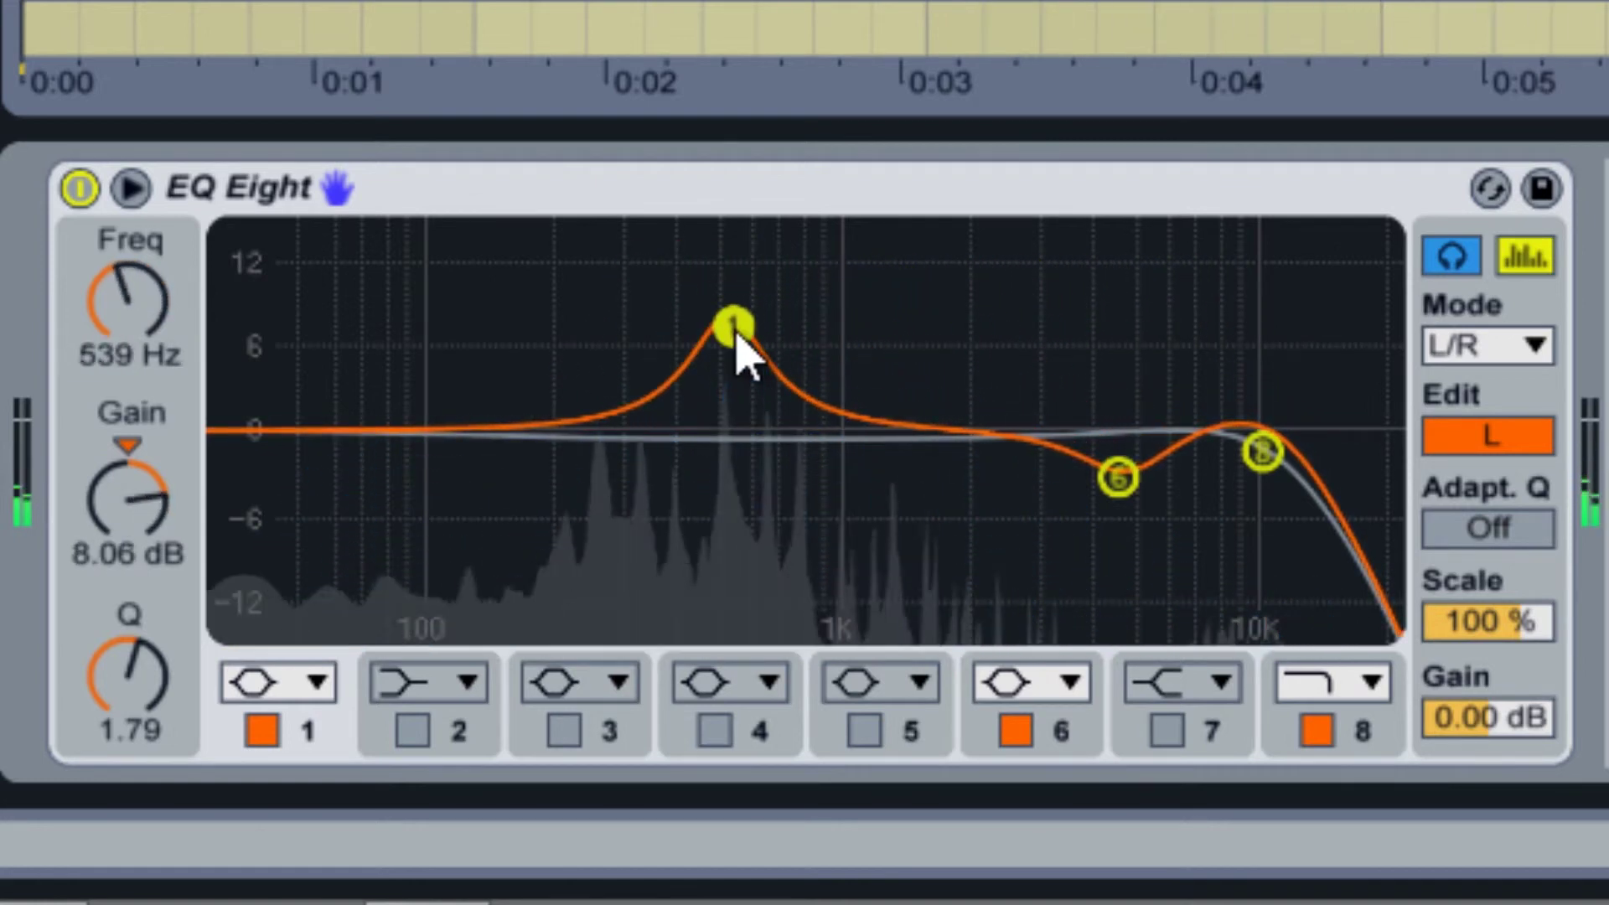
click(1453, 266)
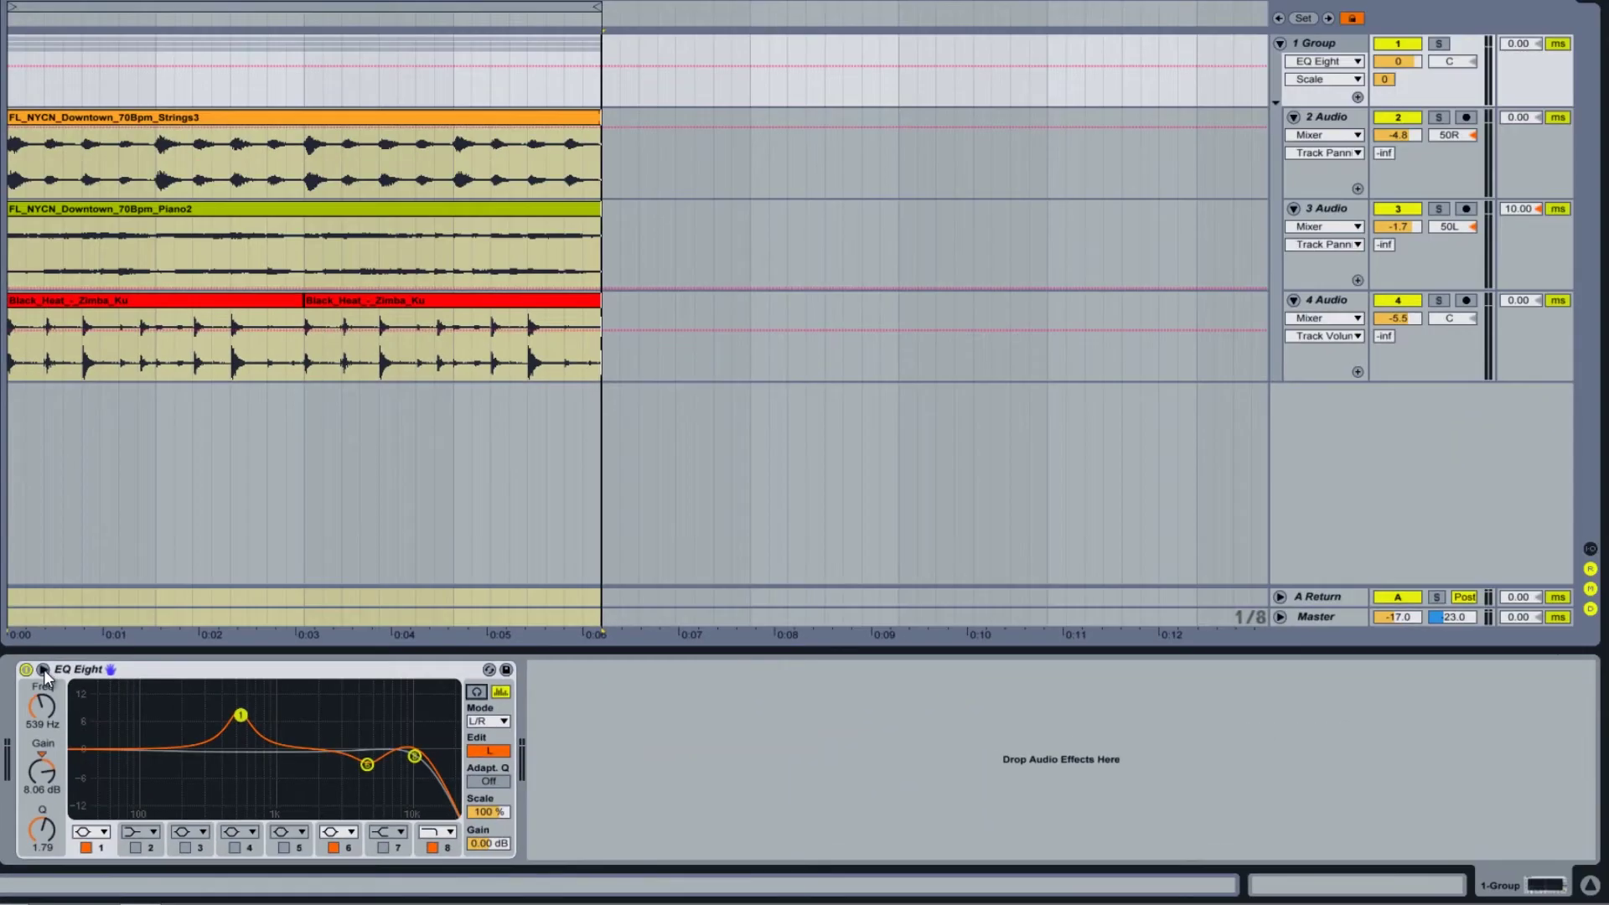
Expand EQ Eight to list all eight bands and enlarge the main EQ display.
click(42, 670)
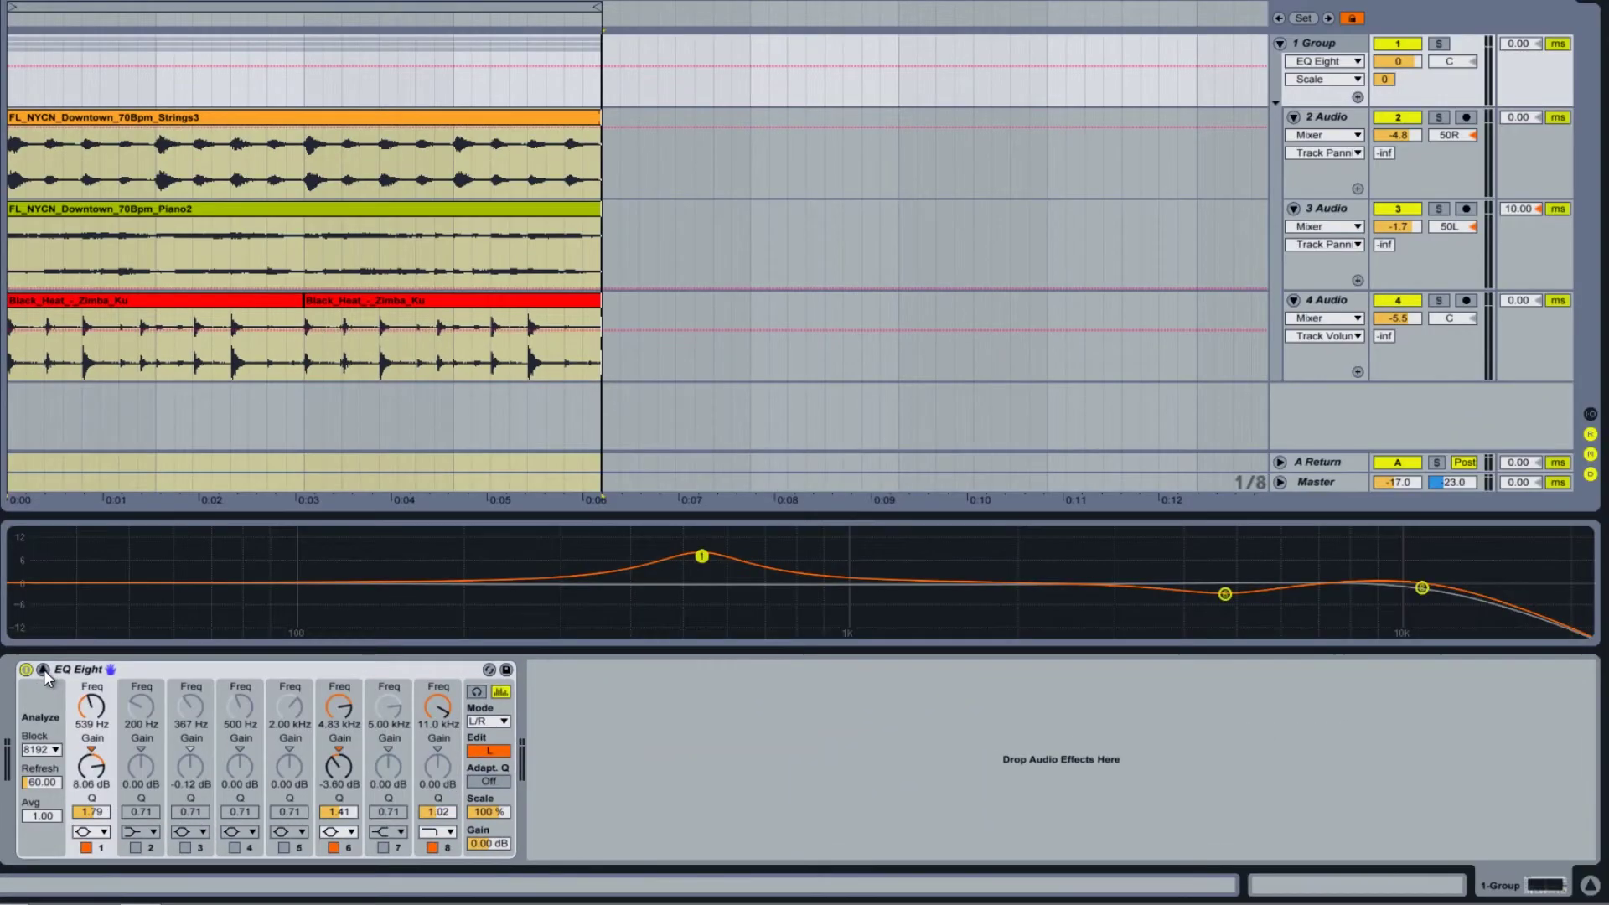
drag(205, 516, 215, 423)
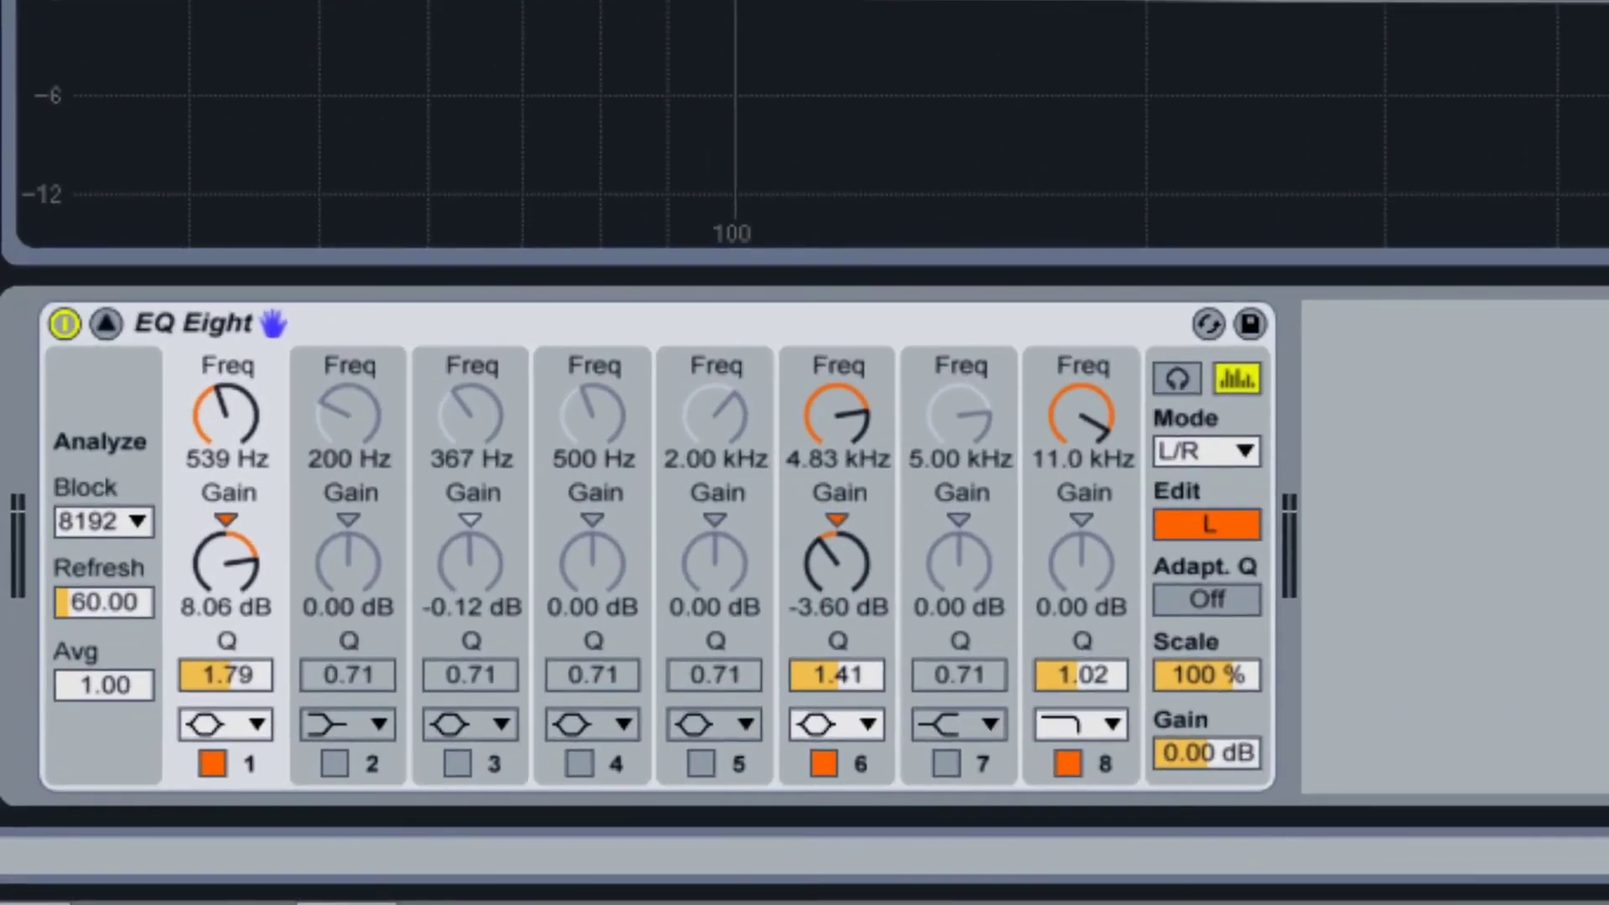
Toggle Oversampling from EQ Eight's title-bar context menu.
right_click(647, 320)
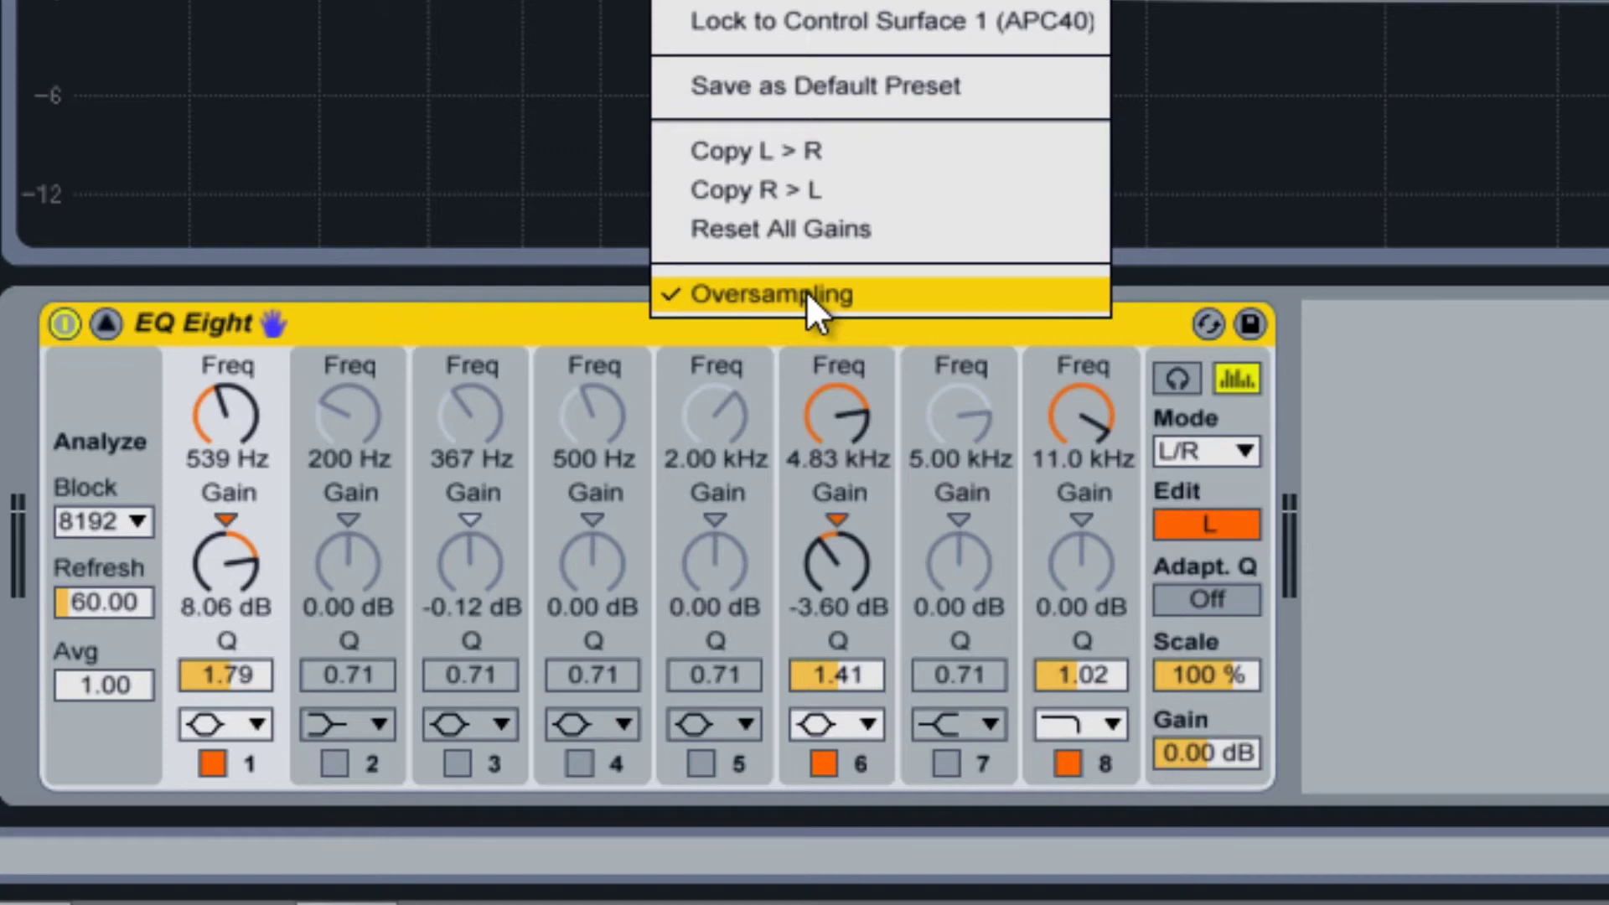
click(863, 290)
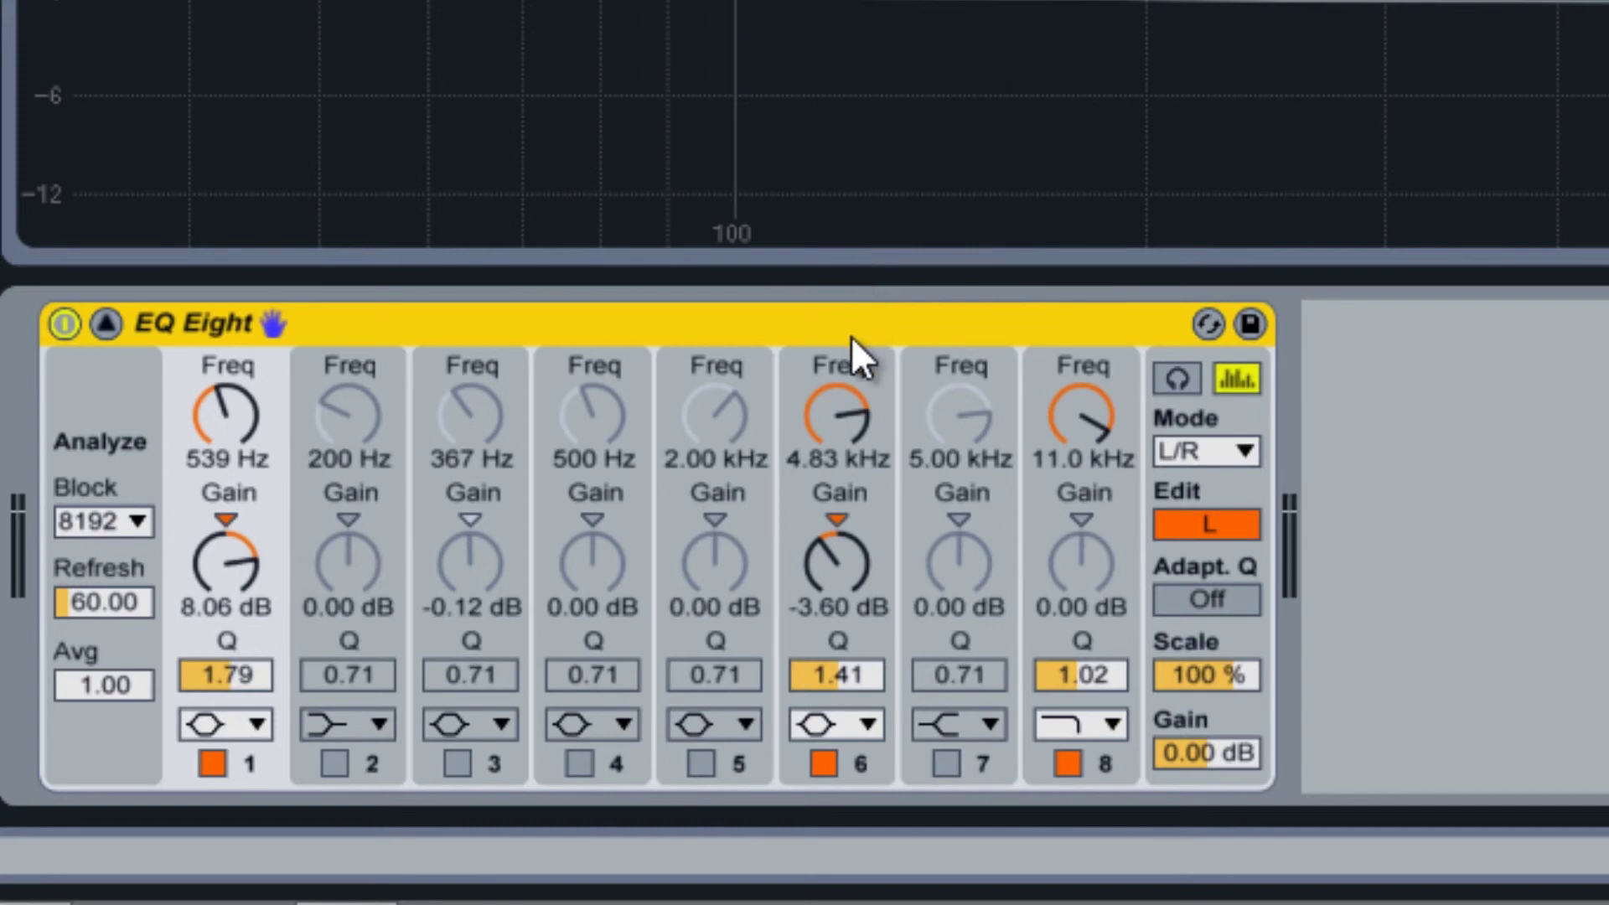